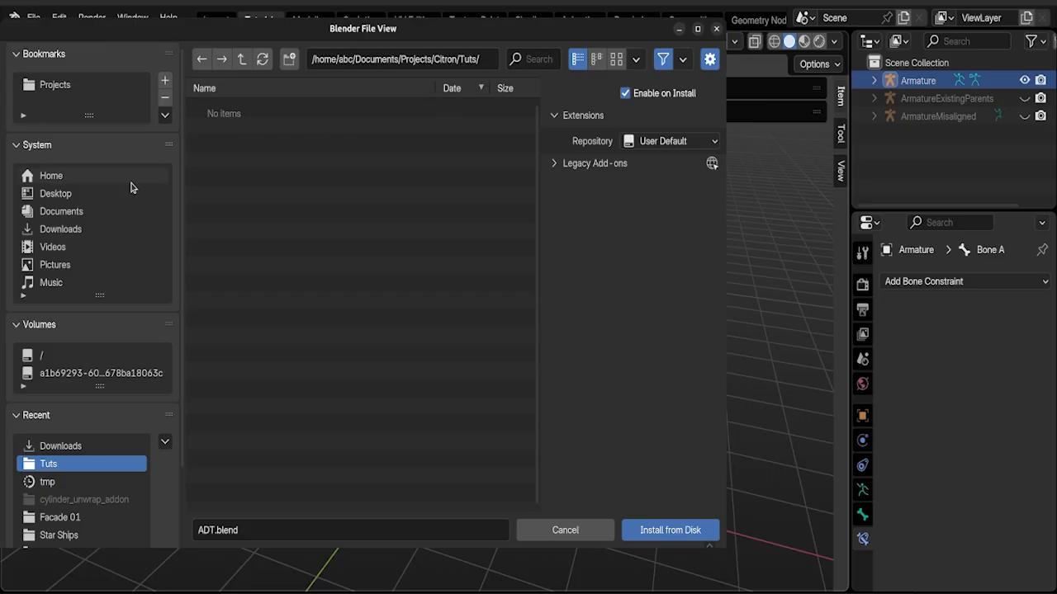
Step: Install the Auto Damped Track.zip add-on from the Addons folder on the Desktop and close the preferences
click(122, 193)
double_click(252, 110)
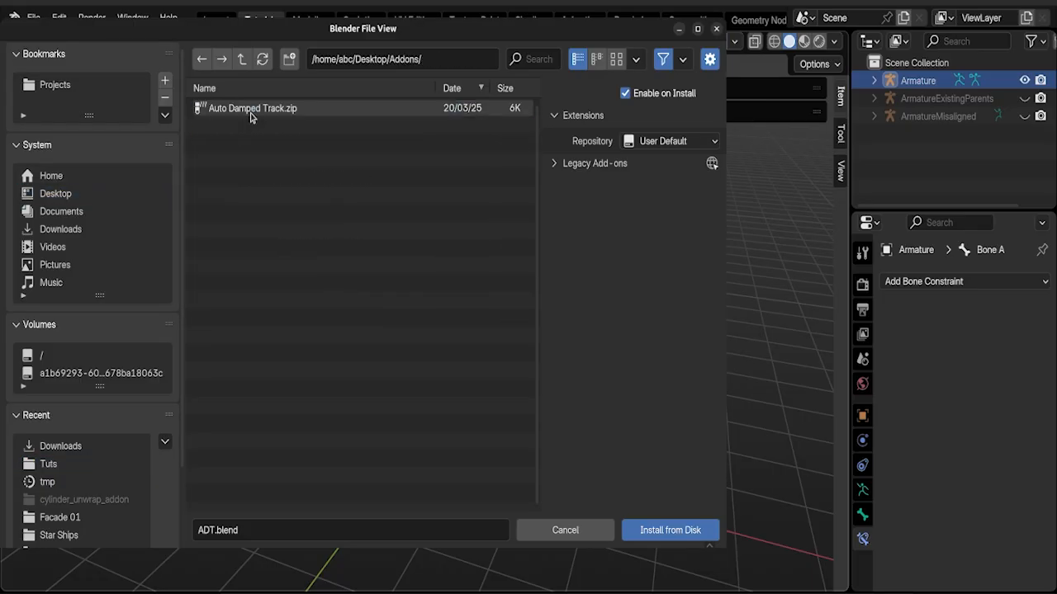
click(252, 116)
double_click(253, 110)
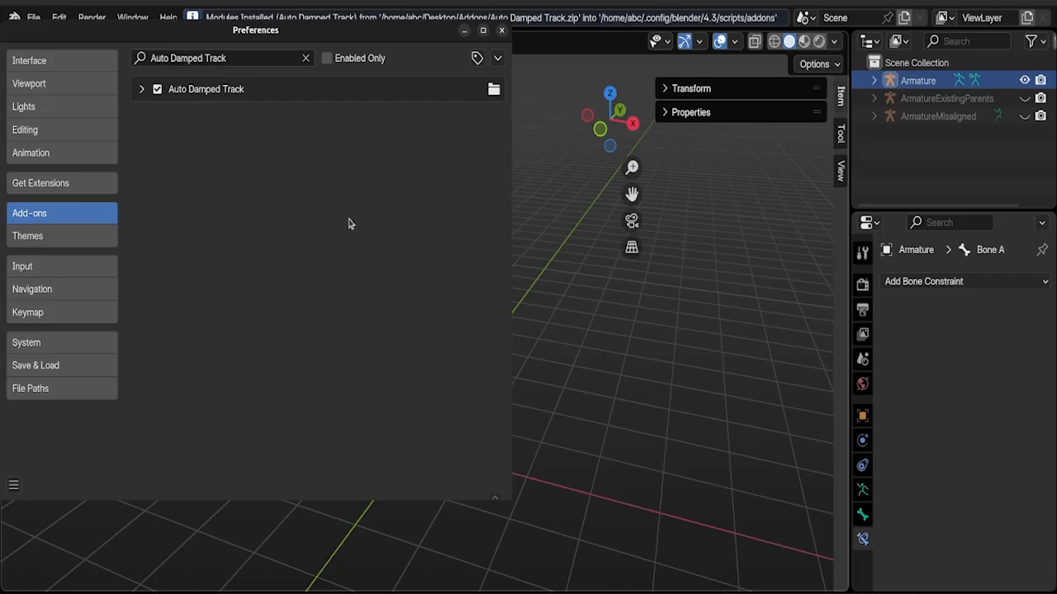
click(576, 284)
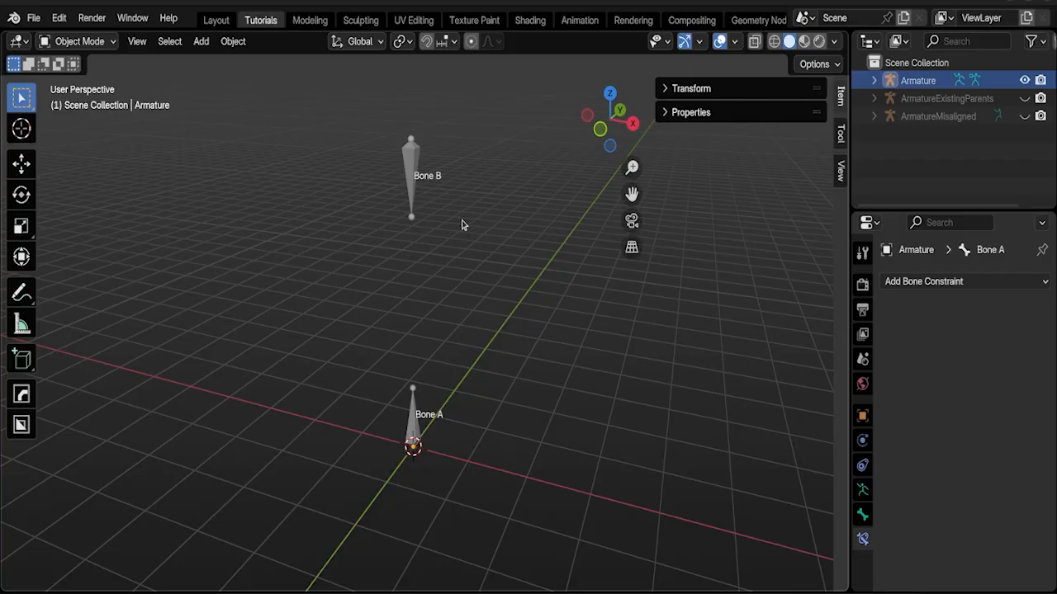
Step: Select the armature containing Bone A and Bone B and switch it to Pose Mode
click(415, 169)
key(ctrl+Tab)
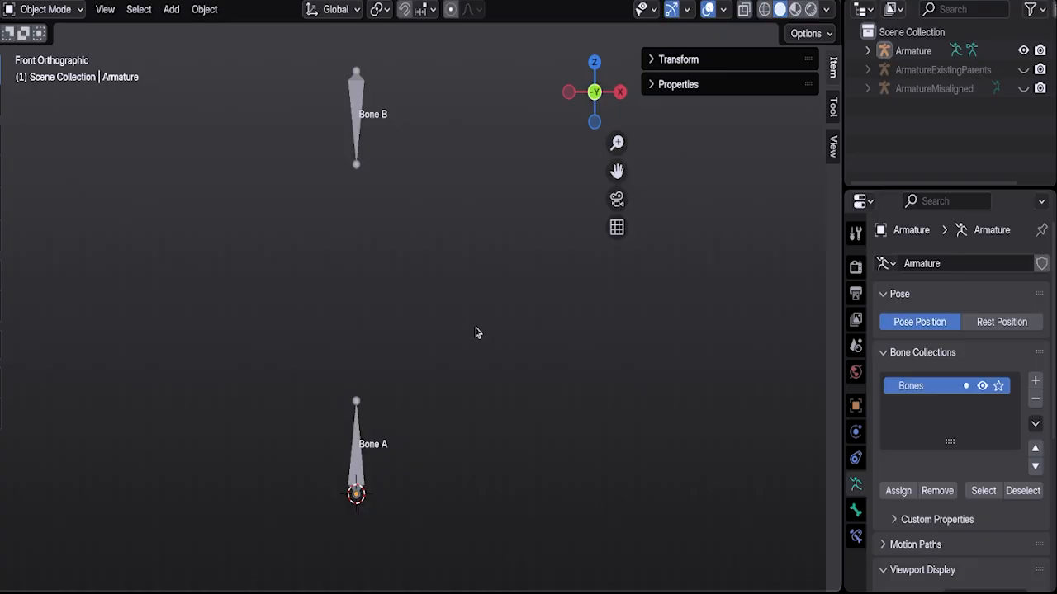
click(357, 125)
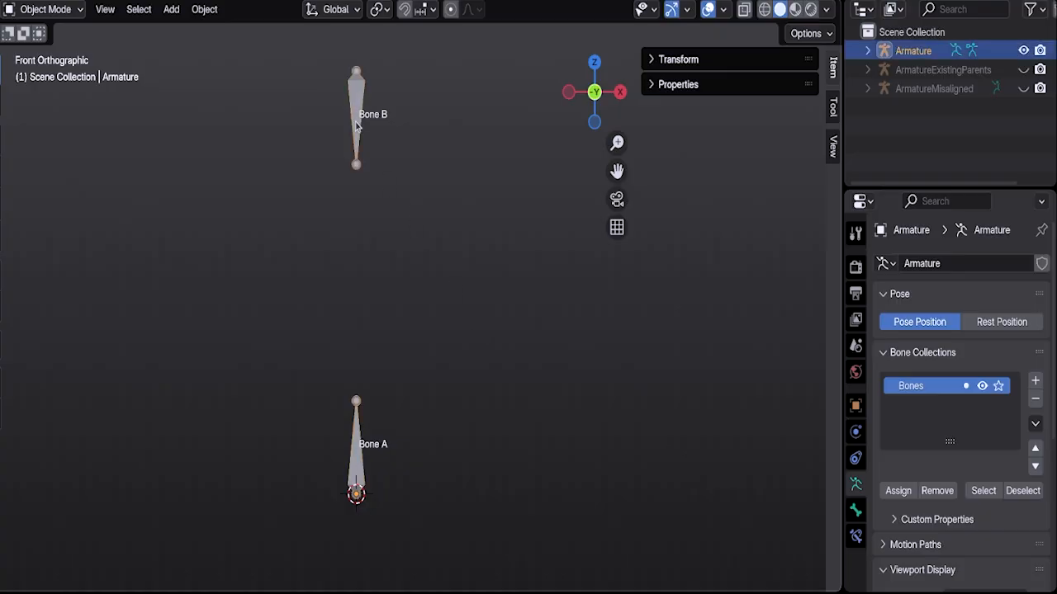
key(shift+z)
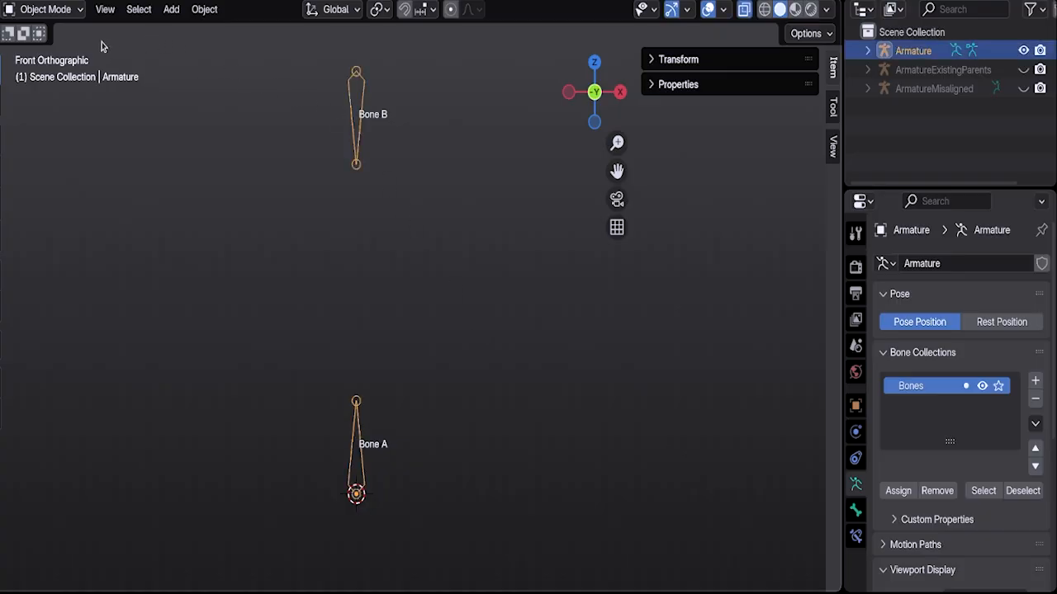
click(57, 10)
click(48, 69)
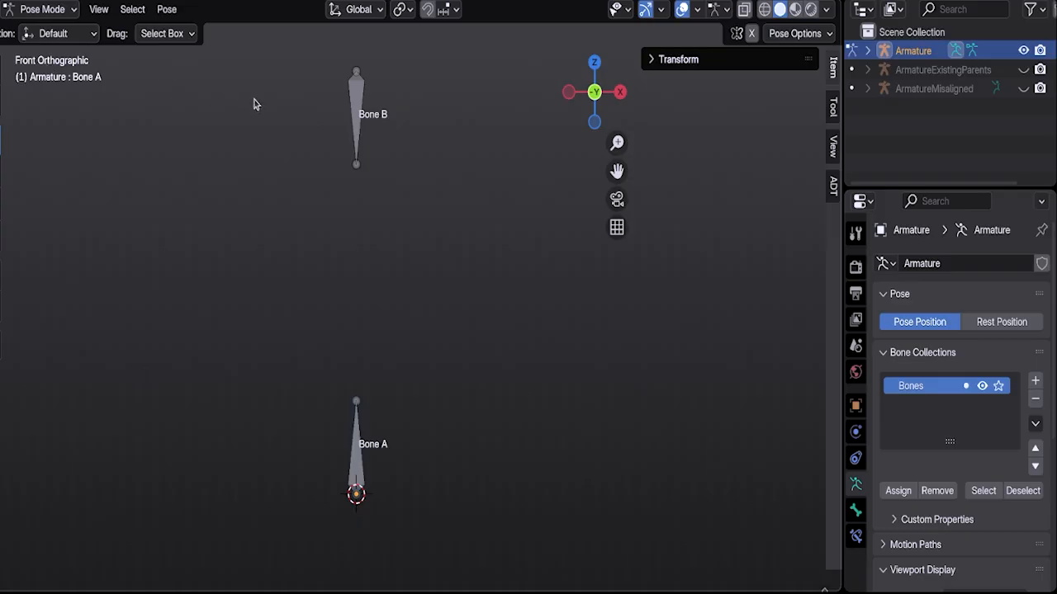
Step: Select Bone B and Bone A together and apply Auto Damped Track with the default .ctrl and .trgt suffixes
click(355, 97)
shift+click(361, 460)
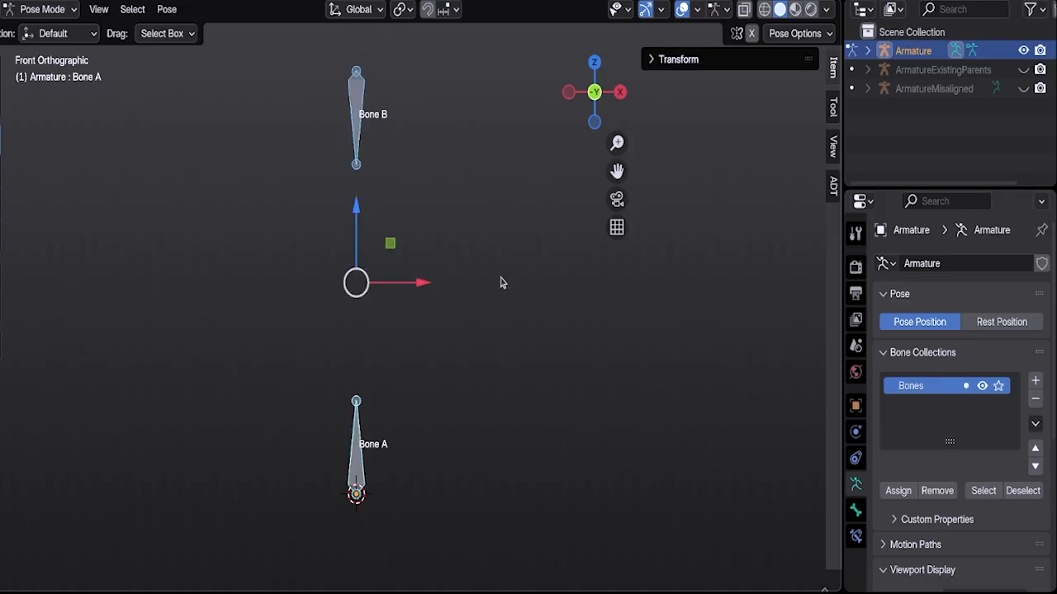
click(833, 187)
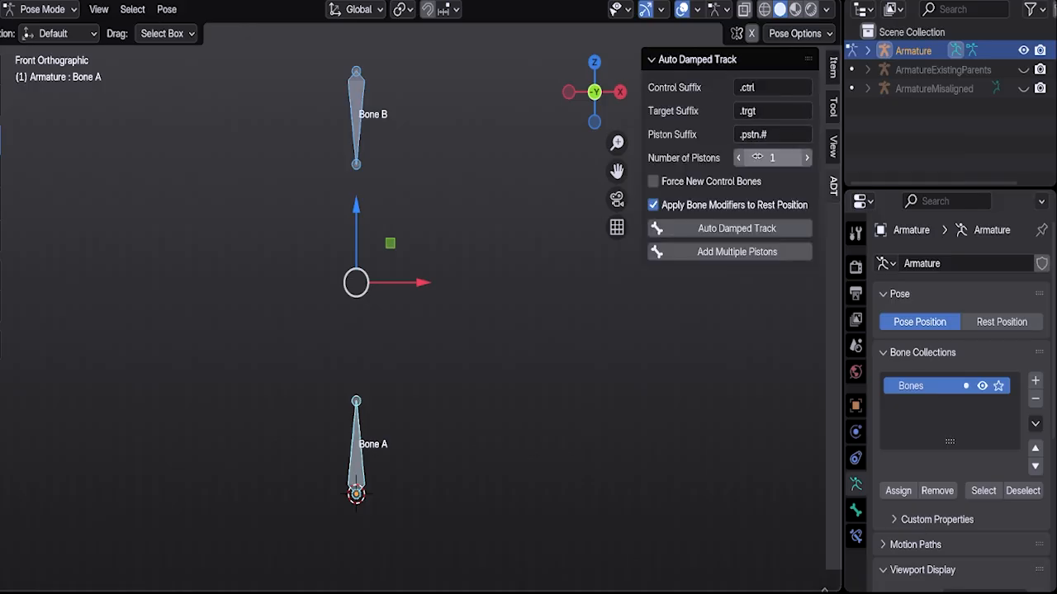
click(736, 227)
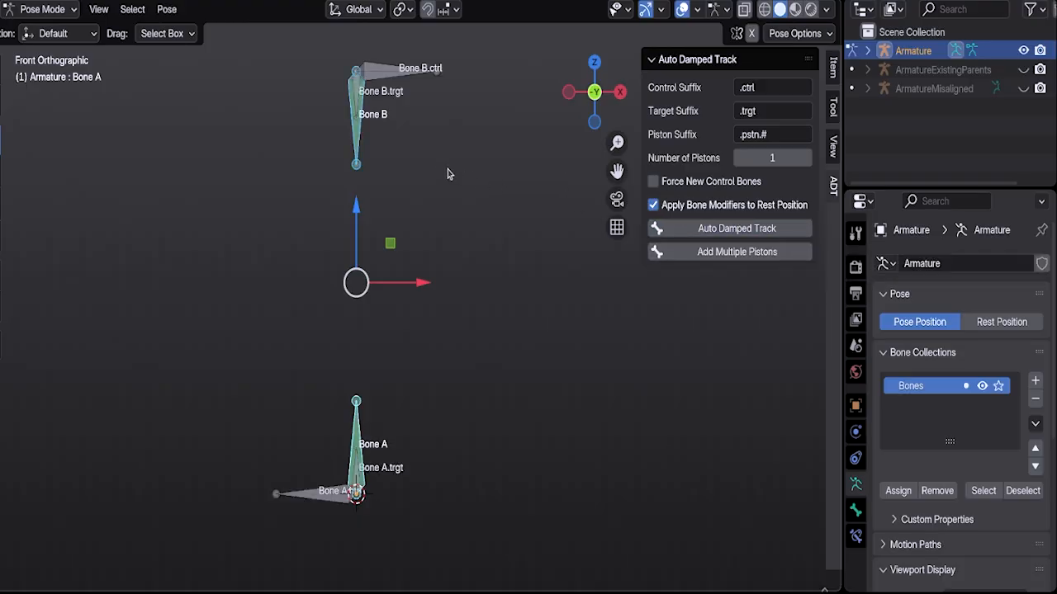
Step: Move the control bone Bone B.ctrl in the positive direction along the global X axis
click(390, 78)
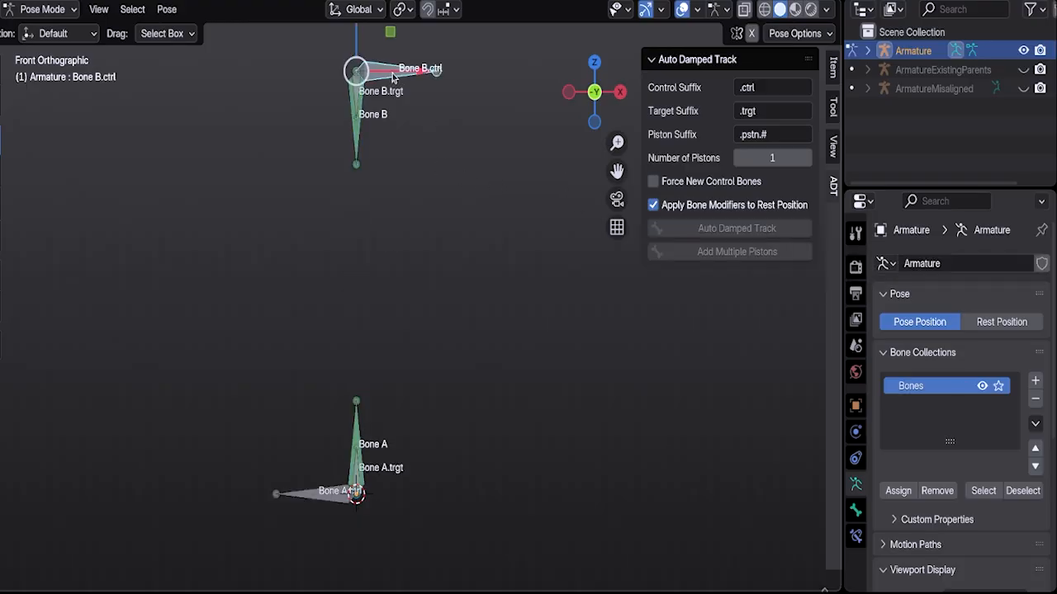
key(g)
key(x)
key(Return)
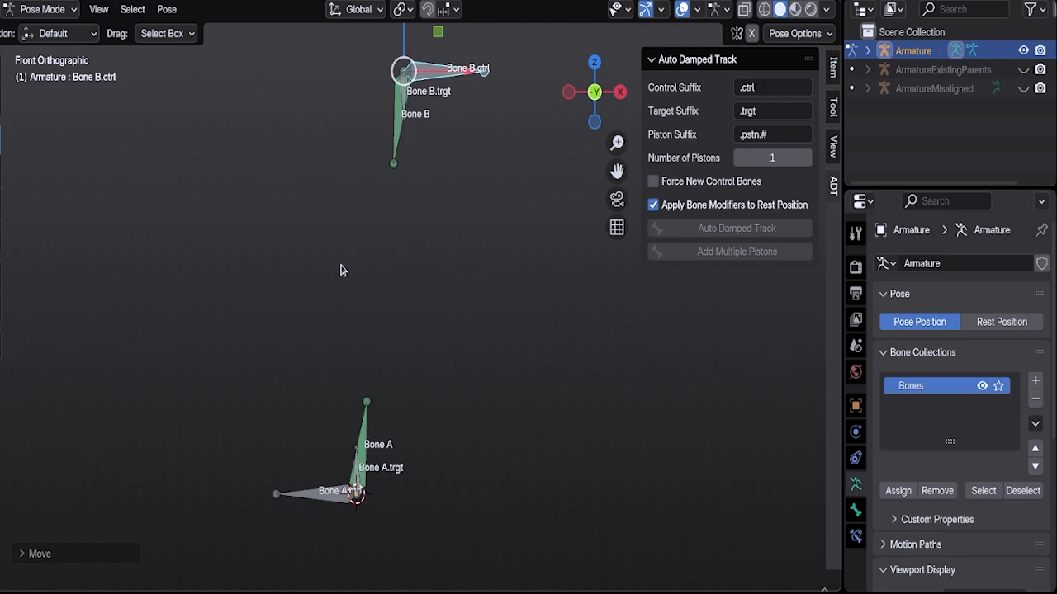
Step: Move the control bone Bone A.ctrl about 0.83 m in the negative direction along the global X axis
click(318, 500)
key(g)
key(x)
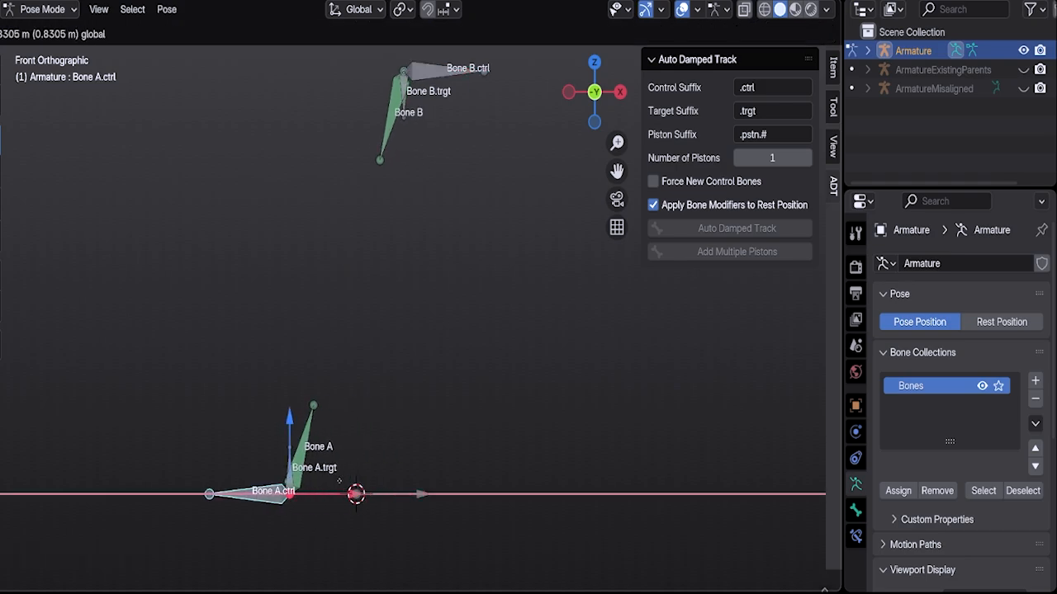
key(Return)
Step: Inspect the target bones Bone B.trgt and Bone A.trgt and the bone constraints on Bone A
click(406, 107)
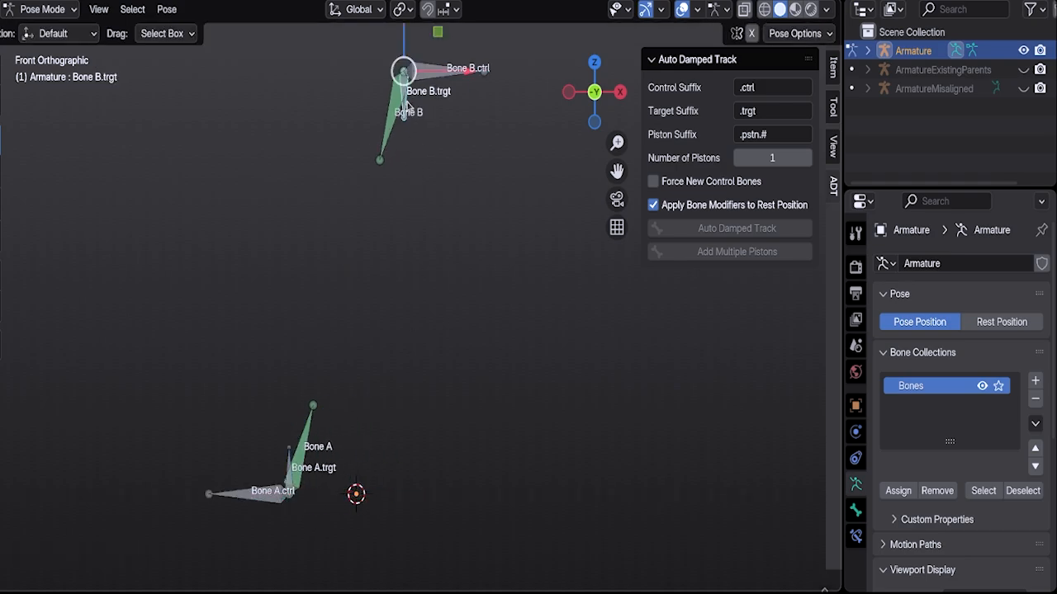
click(288, 459)
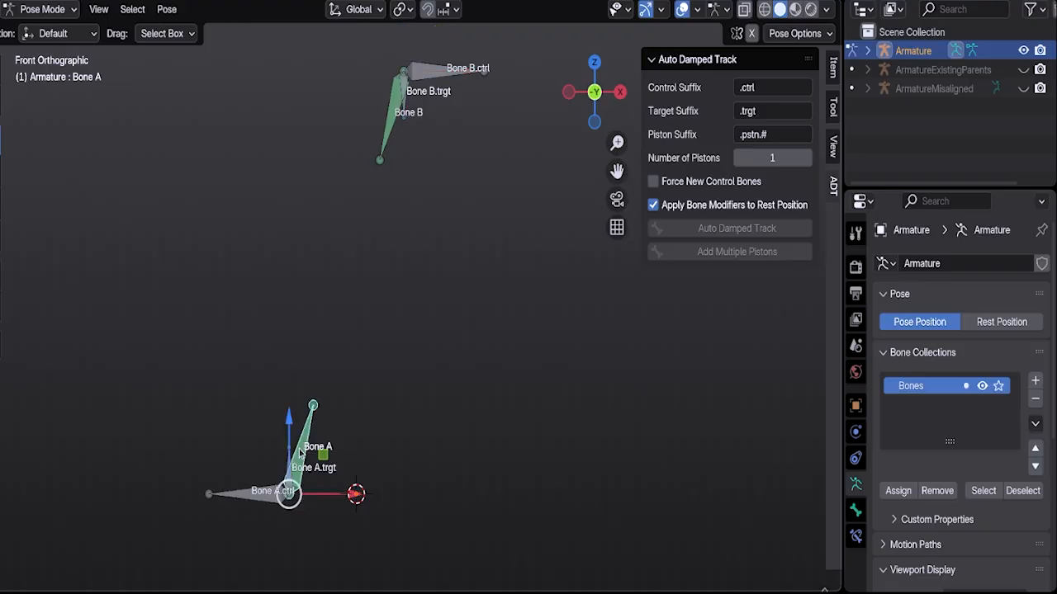
click(856, 537)
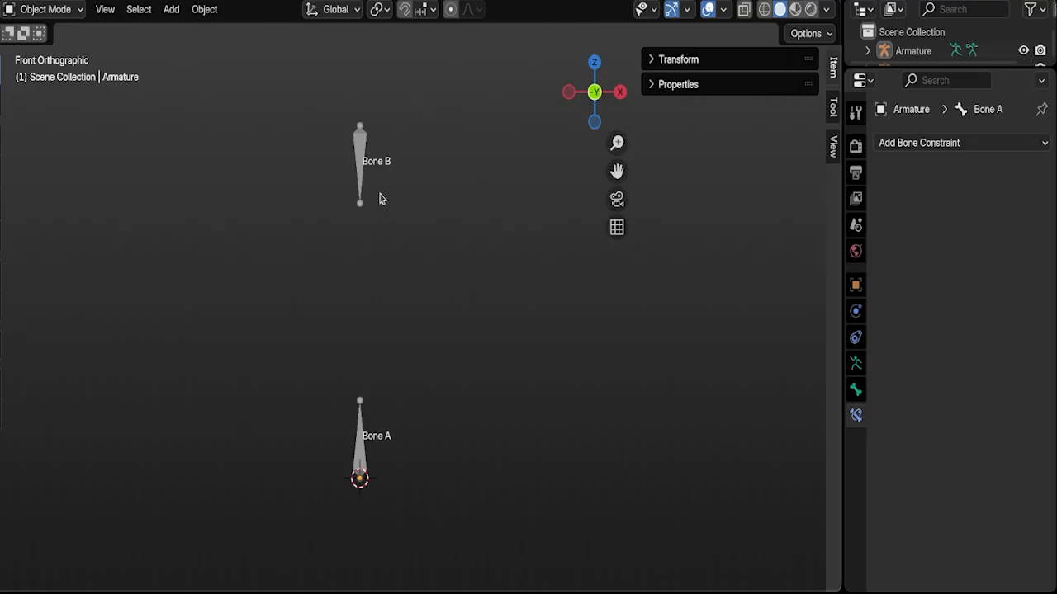
Step: Select the original two-bone armature and switch it to Pose Mode
click(364, 157)
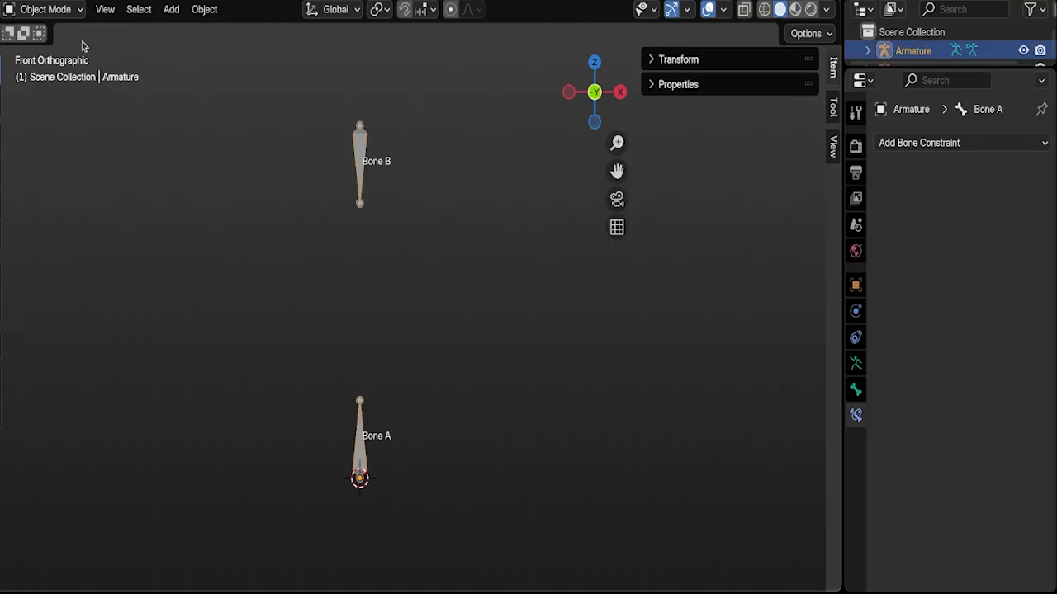
click(62, 12)
click(48, 73)
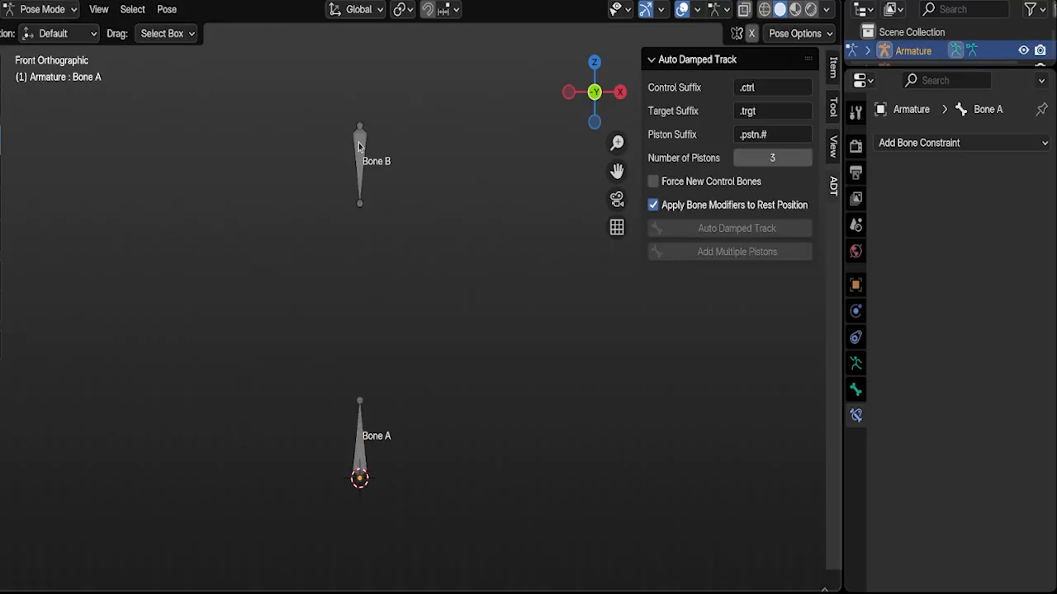
Step: Select Bone B and Bone A, set the number of pistons to 5, and add multiple pistons between them
click(360, 147)
shift+click(363, 445)
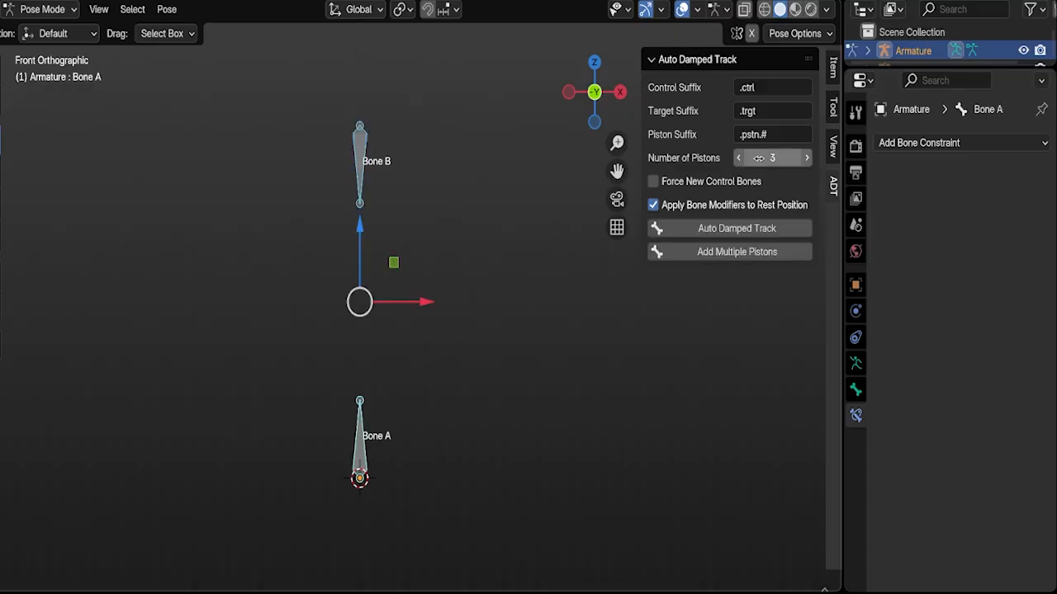
click(808, 160)
click(809, 159)
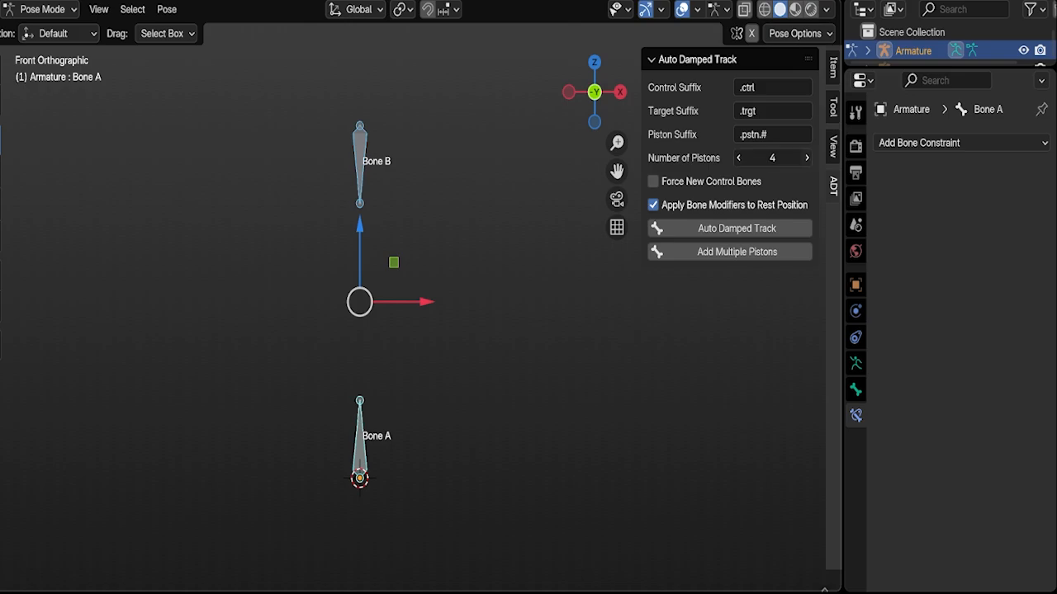
click(749, 253)
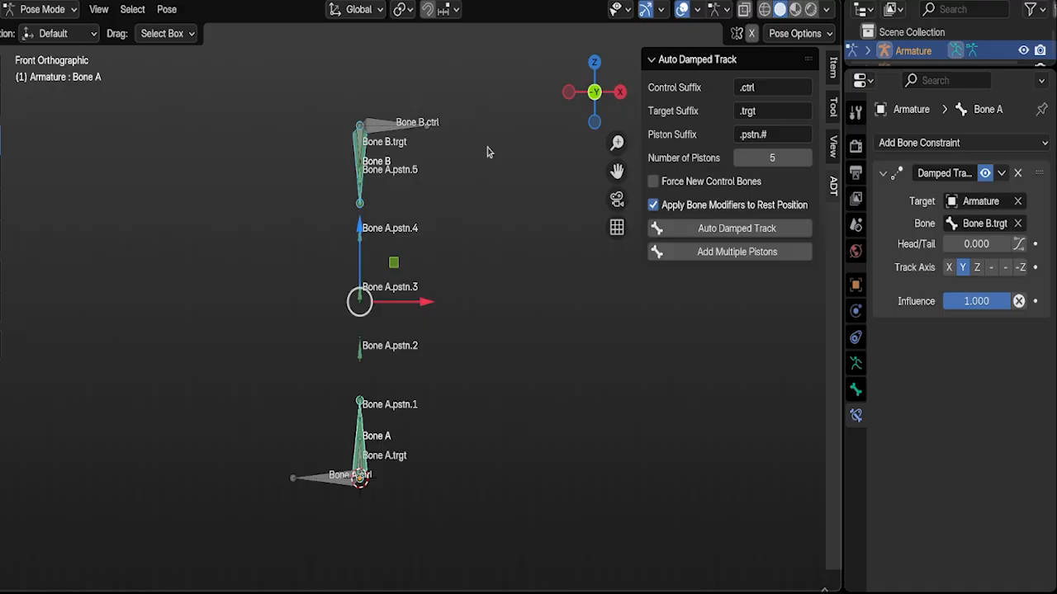
Step: Move Bone B.ctrl toward positive X, and move Bone A.ctrl toward negative X and upward
click(407, 133)
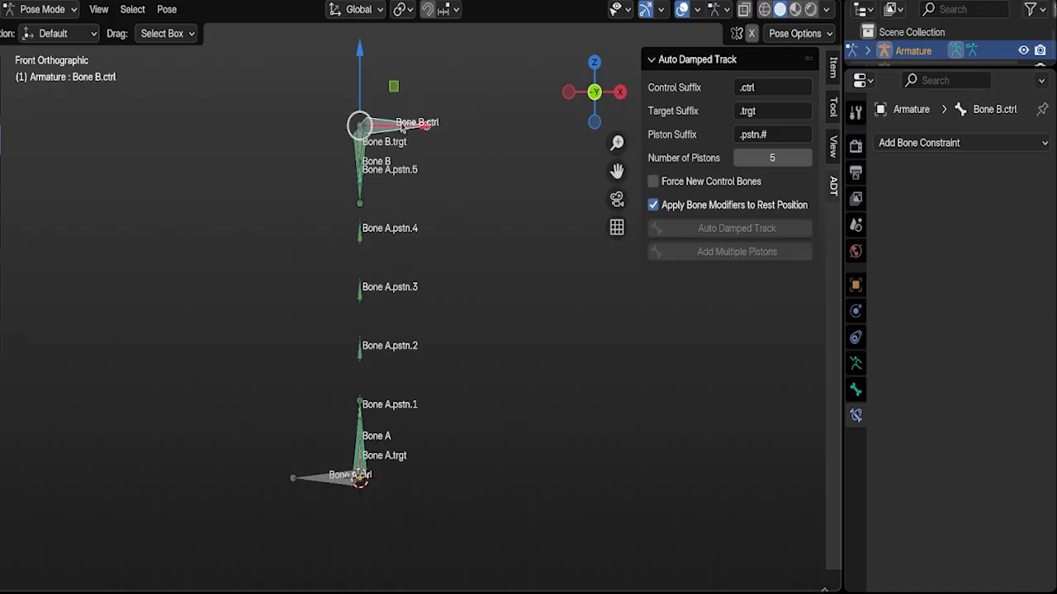
drag(400, 127, 460, 131)
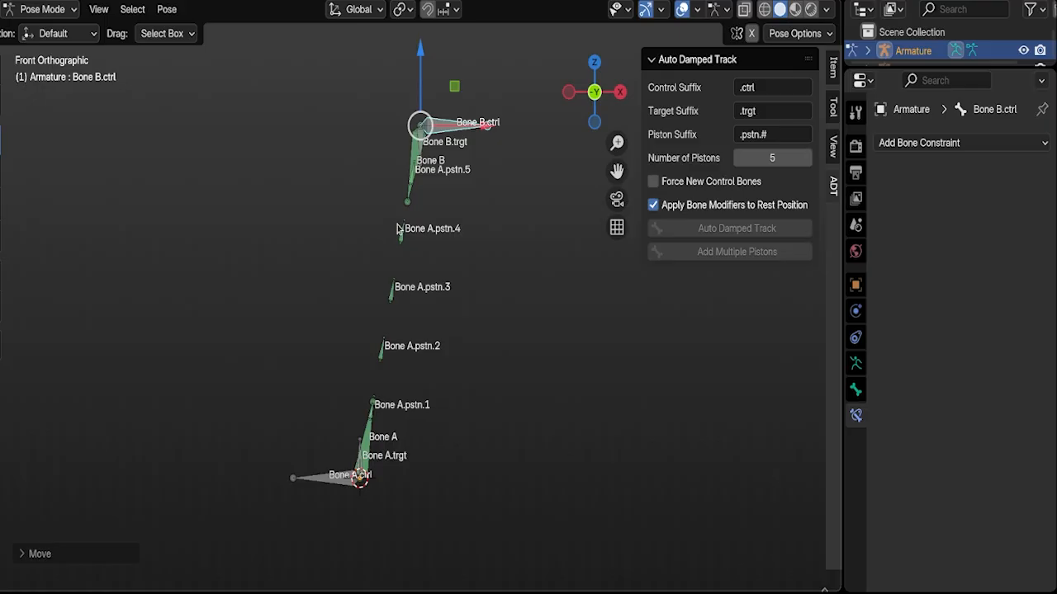
click(319, 480)
drag(403, 482, 346, 492)
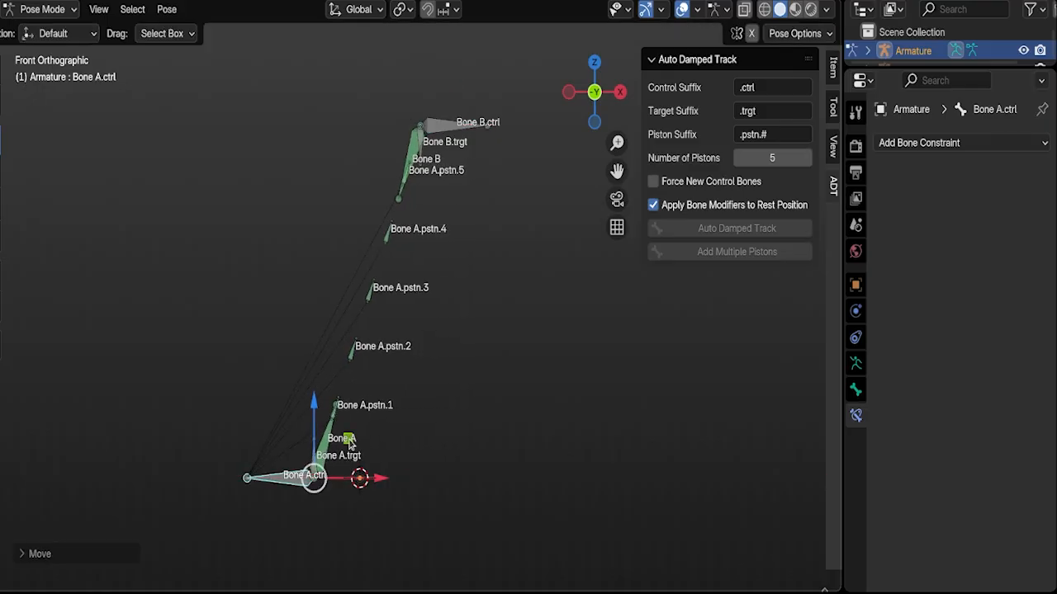
drag(349, 440, 334, 400)
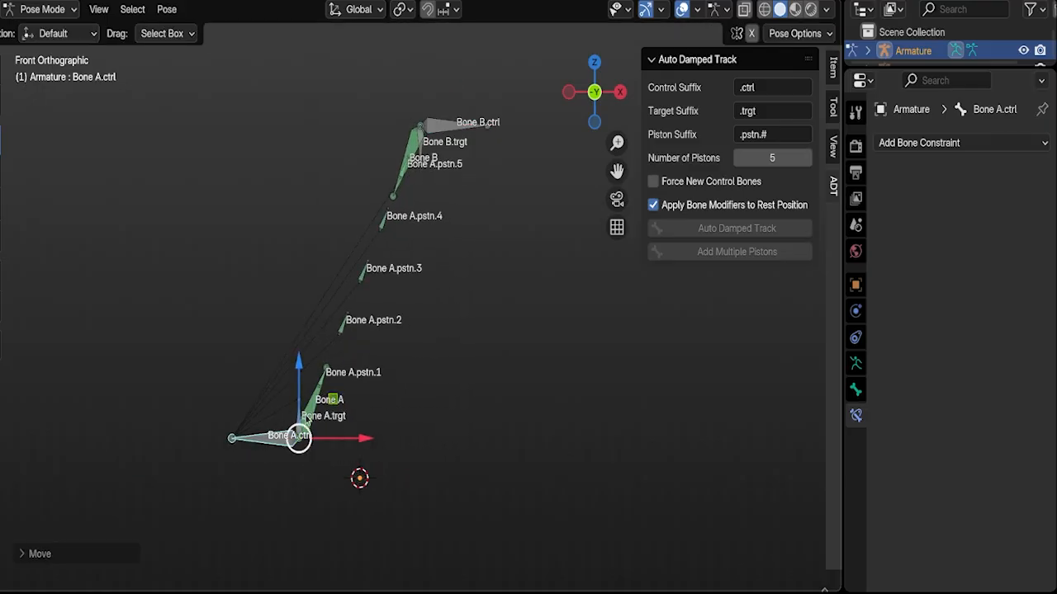
Step: Examine the bone constraints on the target bones, Bone B and the piston bones between the two ends
click(314, 415)
click(314, 416)
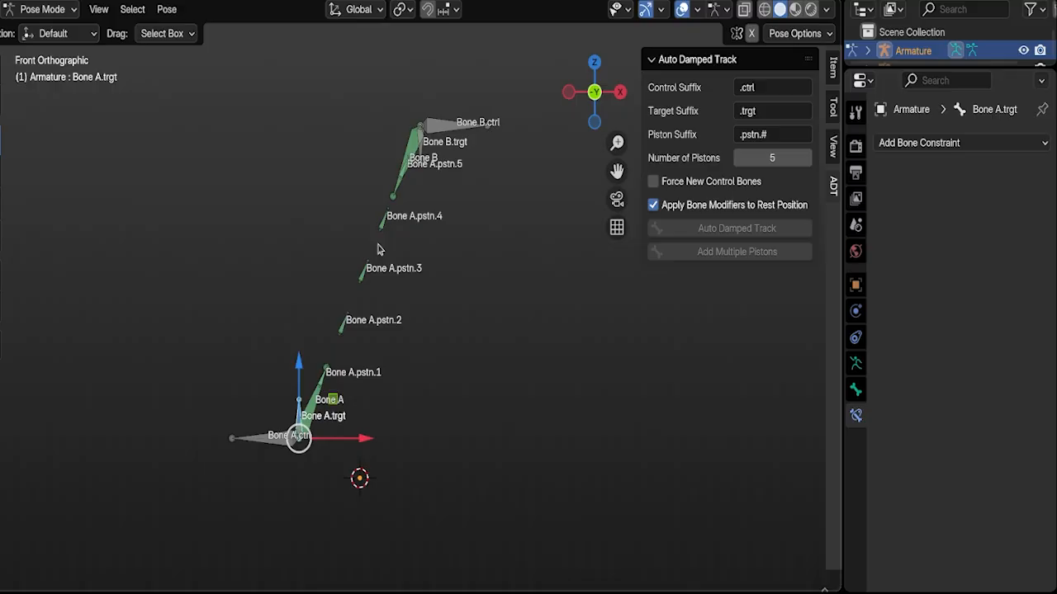
click(421, 140)
click(411, 150)
click(409, 147)
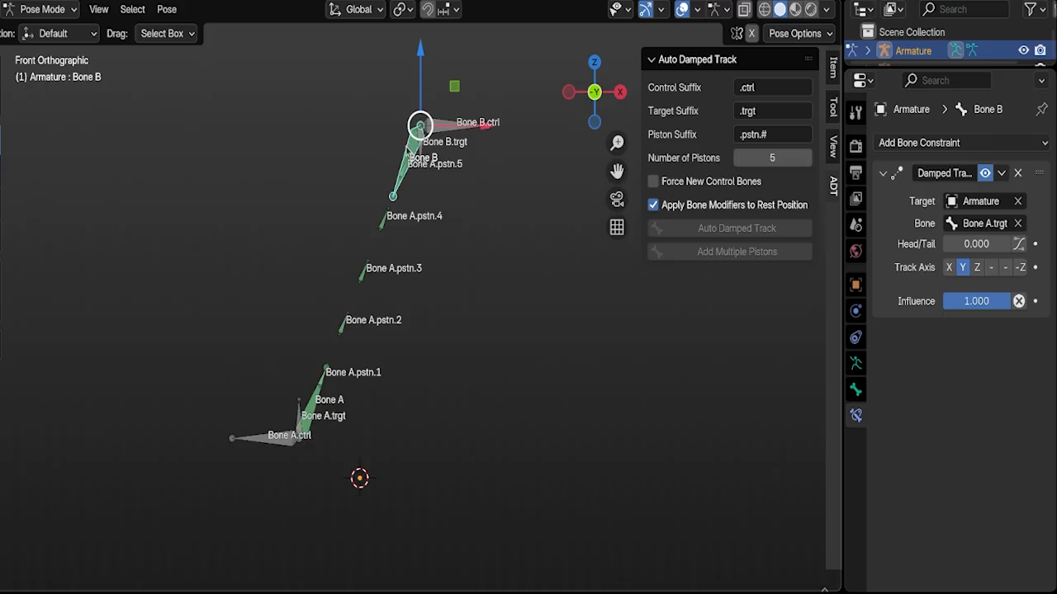
click(322, 385)
click(343, 330)
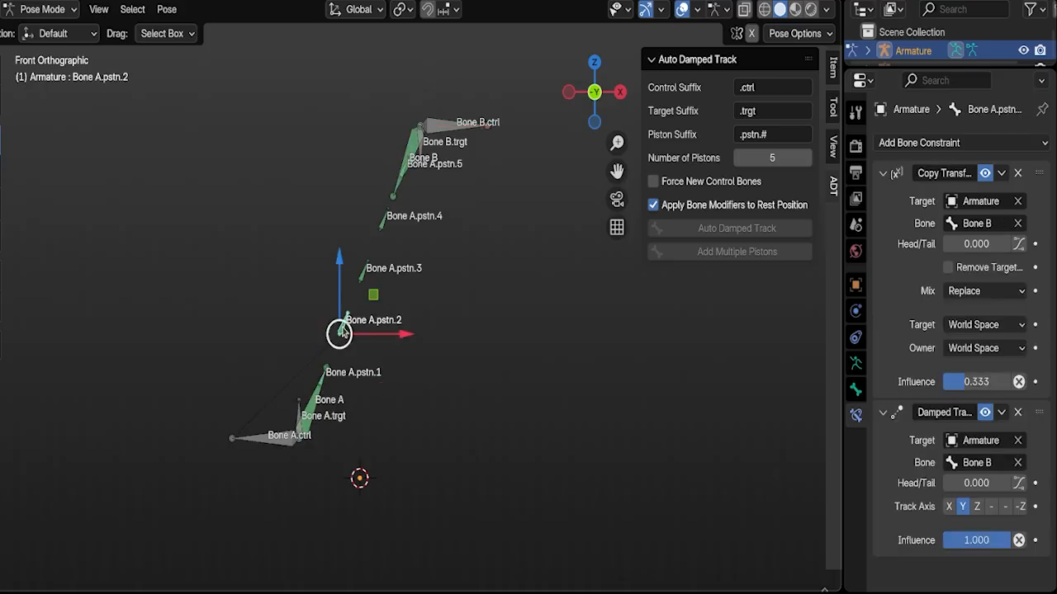
click(362, 274)
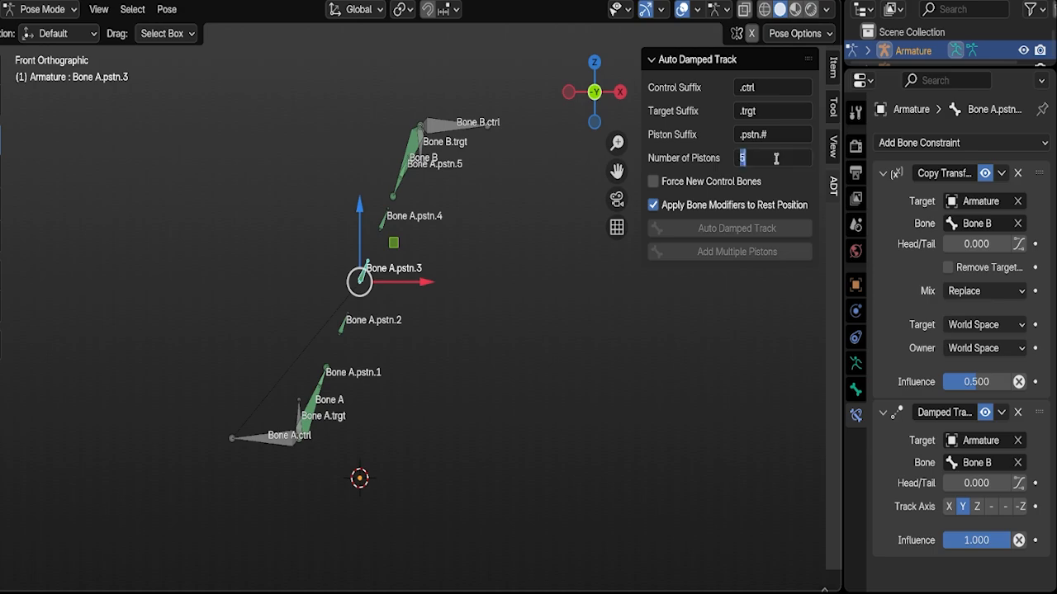
click(383, 225)
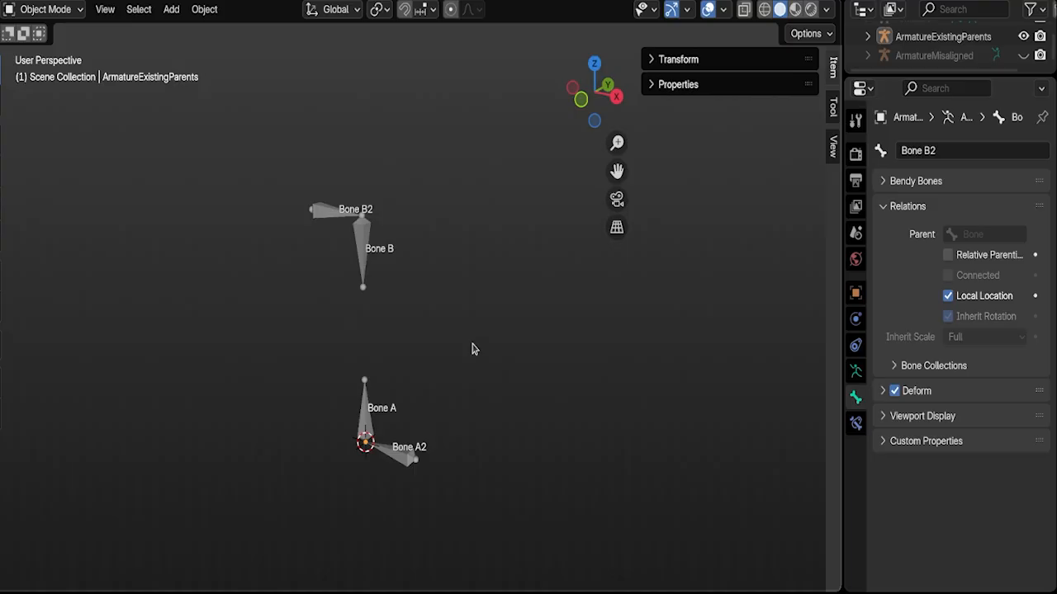
Step: Select the ArmatureExistingParents armature and switch it to Pose Mode
click(365, 257)
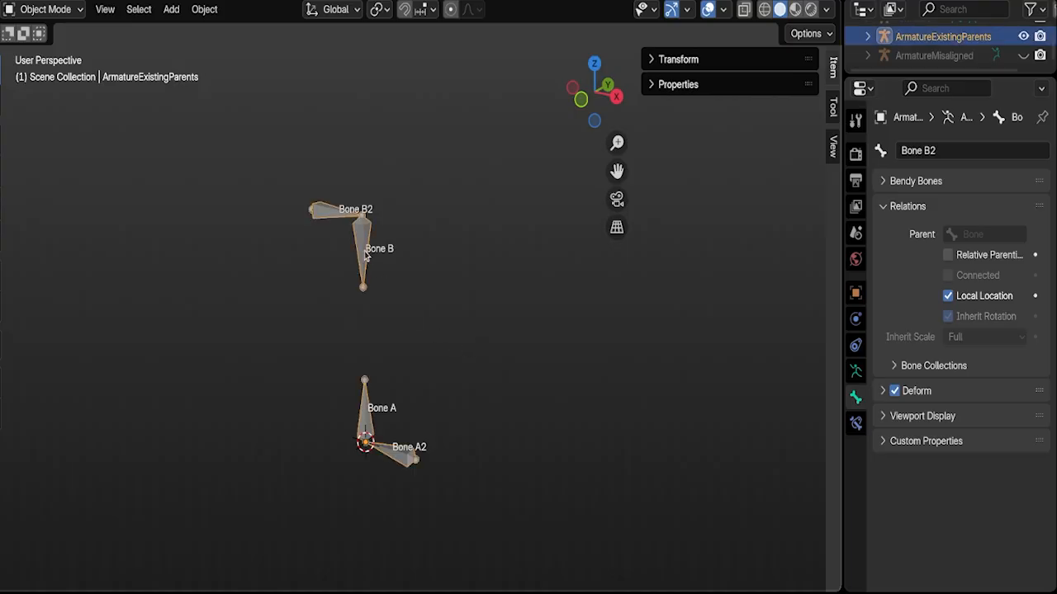
click(57, 10)
click(50, 71)
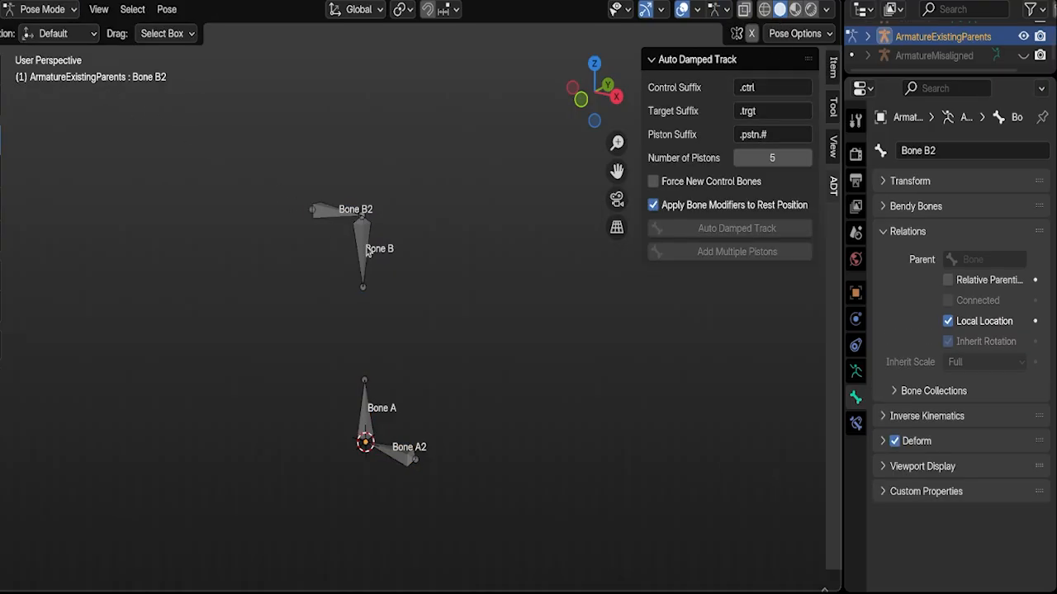
Step: Check the parent relations of Bone B and Bone A, and apply Auto Damped Track to both bones
click(368, 253)
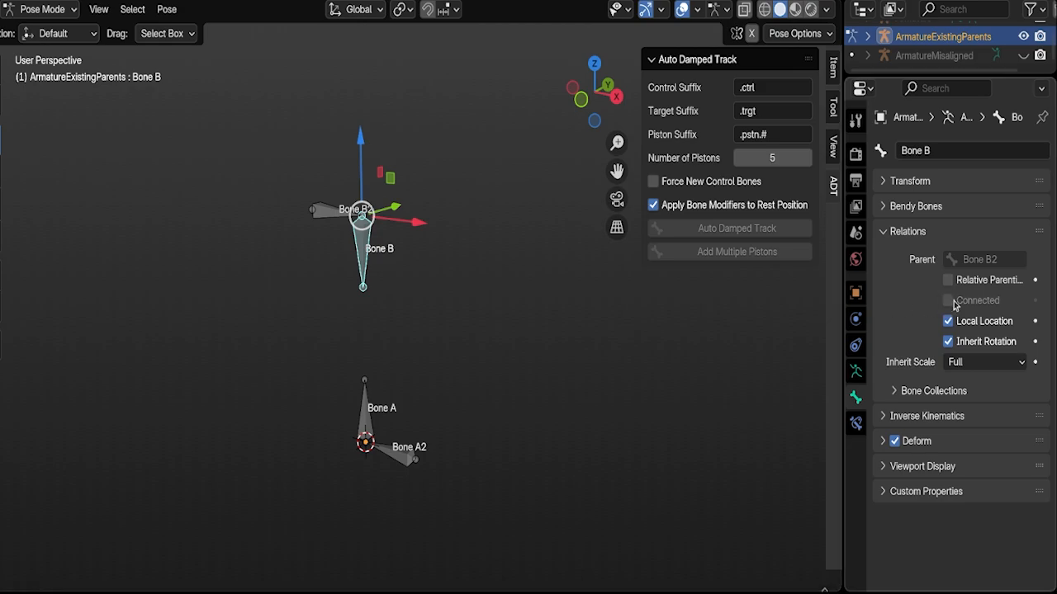
click(372, 416)
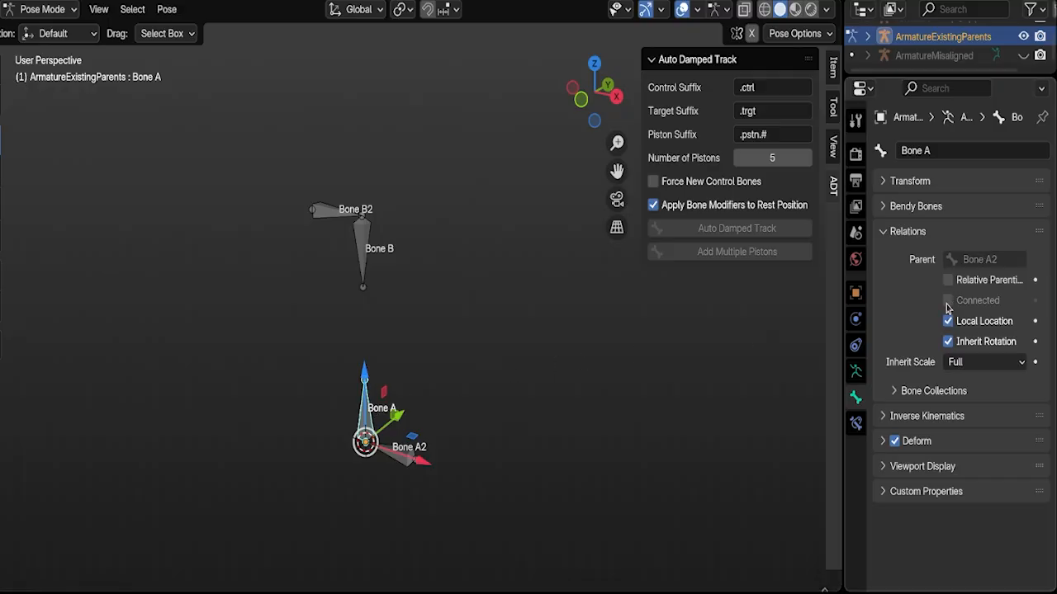
shift+click(364, 246)
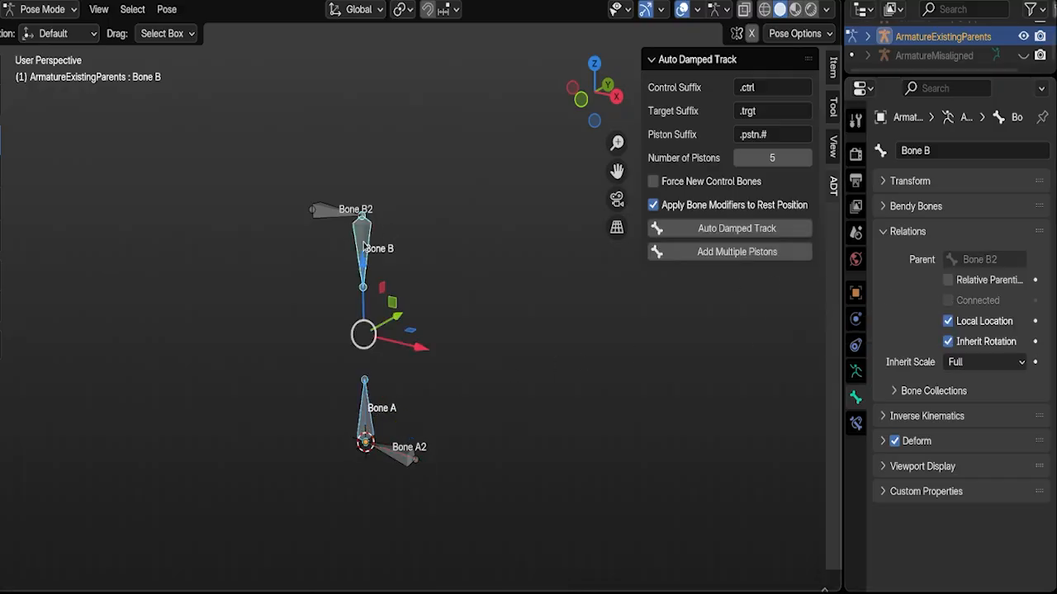
click(700, 228)
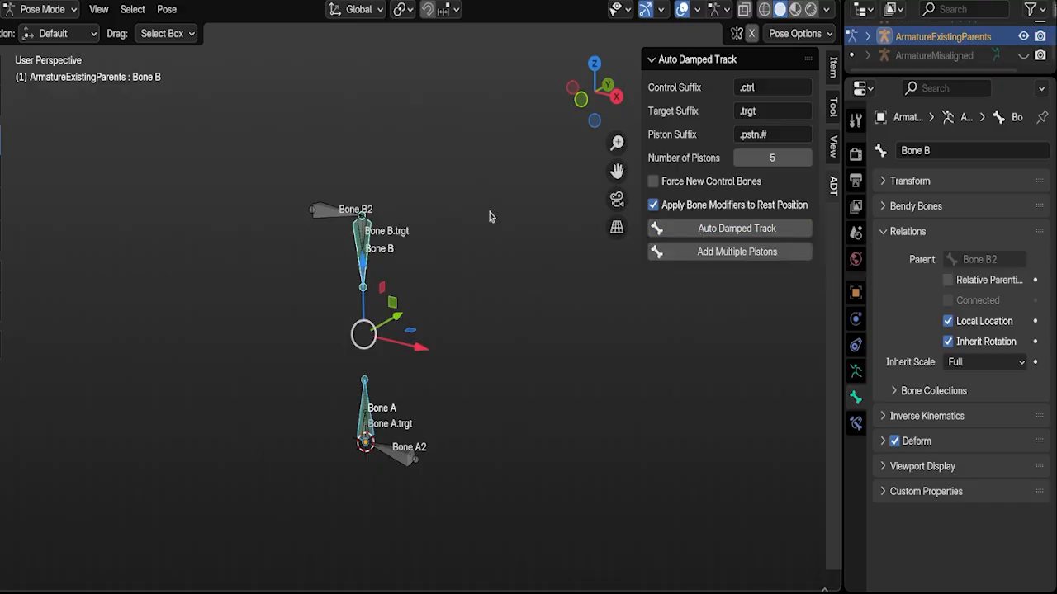
Step: Move the parent bone Bone B2 toward negative X and Bone A2 toward positive X
click(322, 210)
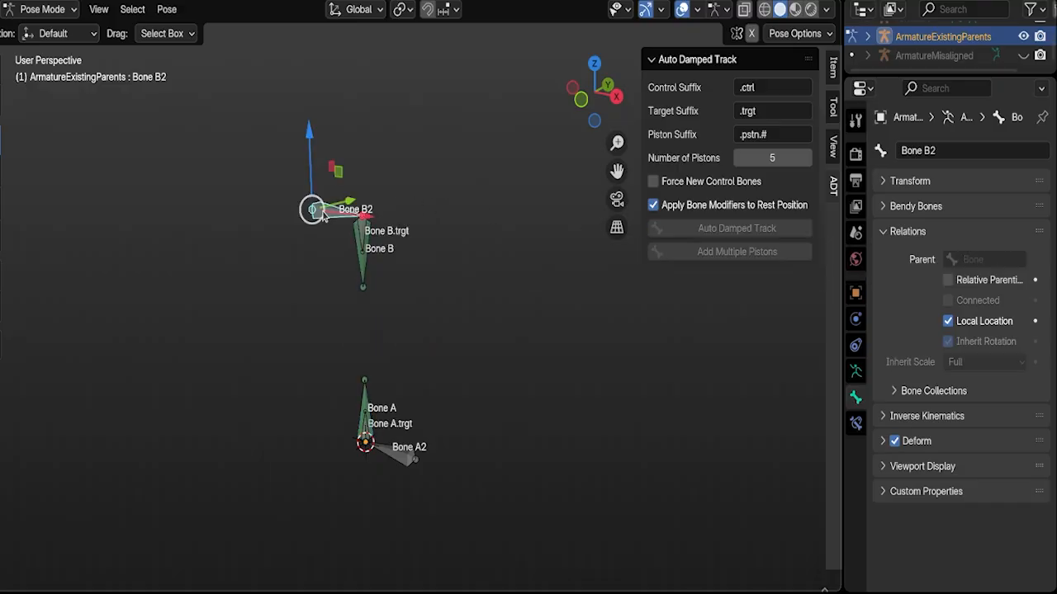
key(g)
key(x)
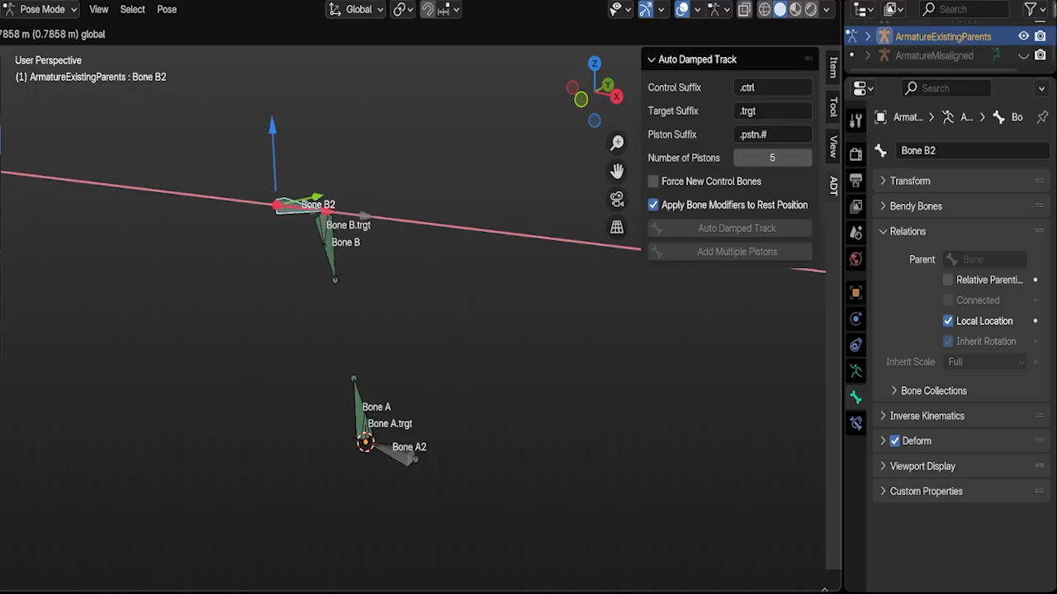
click(363, 216)
click(403, 458)
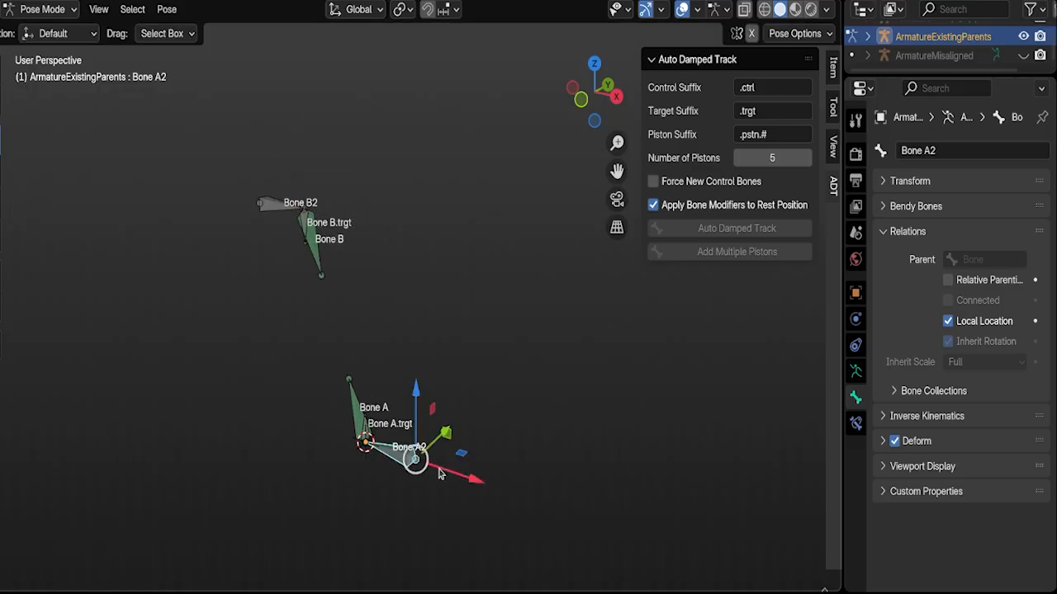
key(g)
key(x)
click(483, 477)
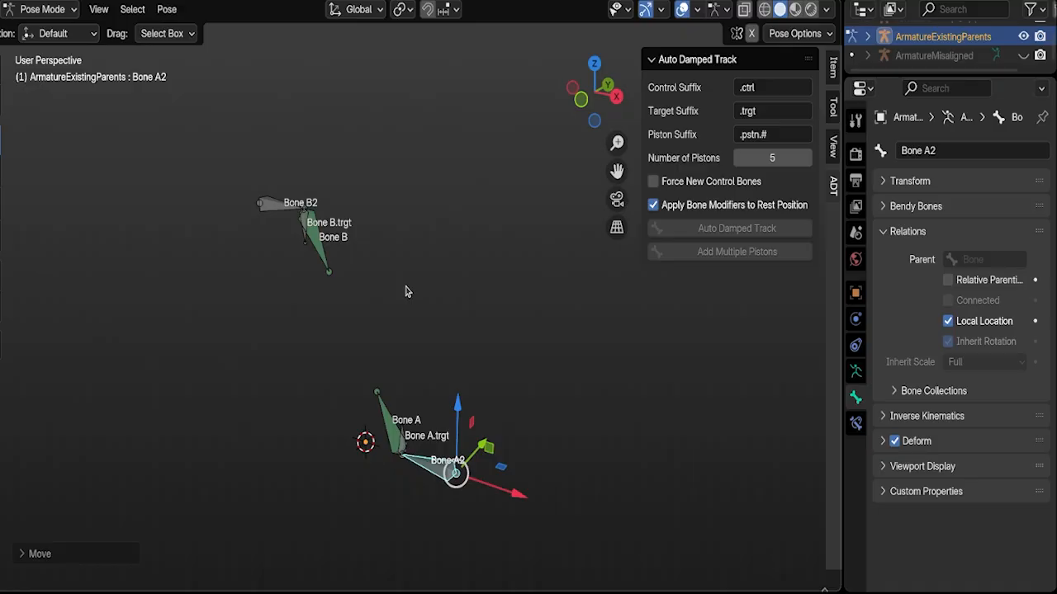
Step: Undo the moves of Bone A2 and Bone B2 and the Auto Damped Track setup
key(ctrl+z)
key(ctrl+z)
key(ctrl+z)
key(ctrl+z)
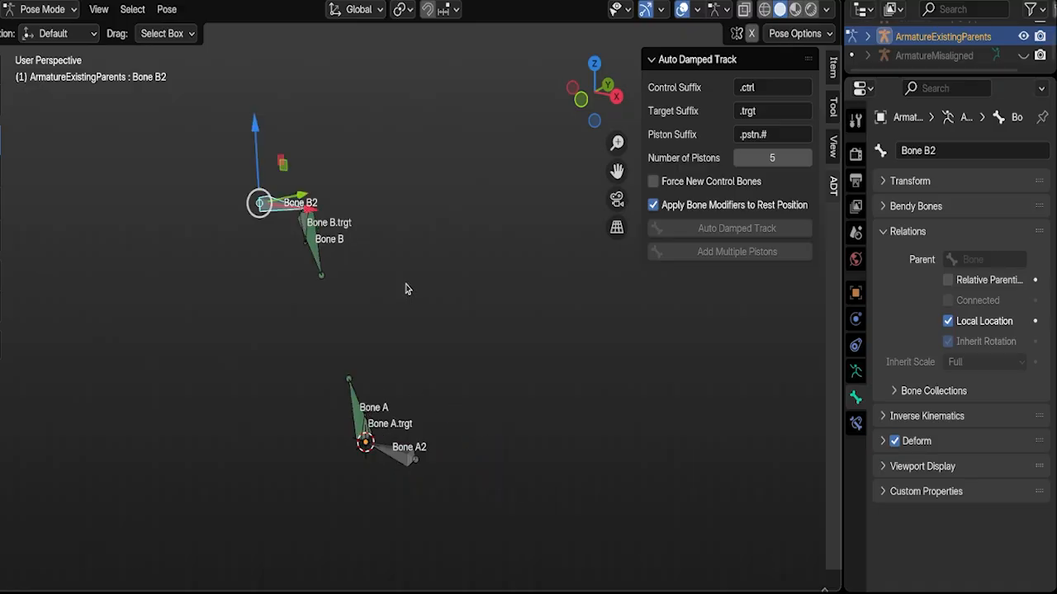
key(ctrl+z)
key(ctrl+z)
key(ctrl+z)
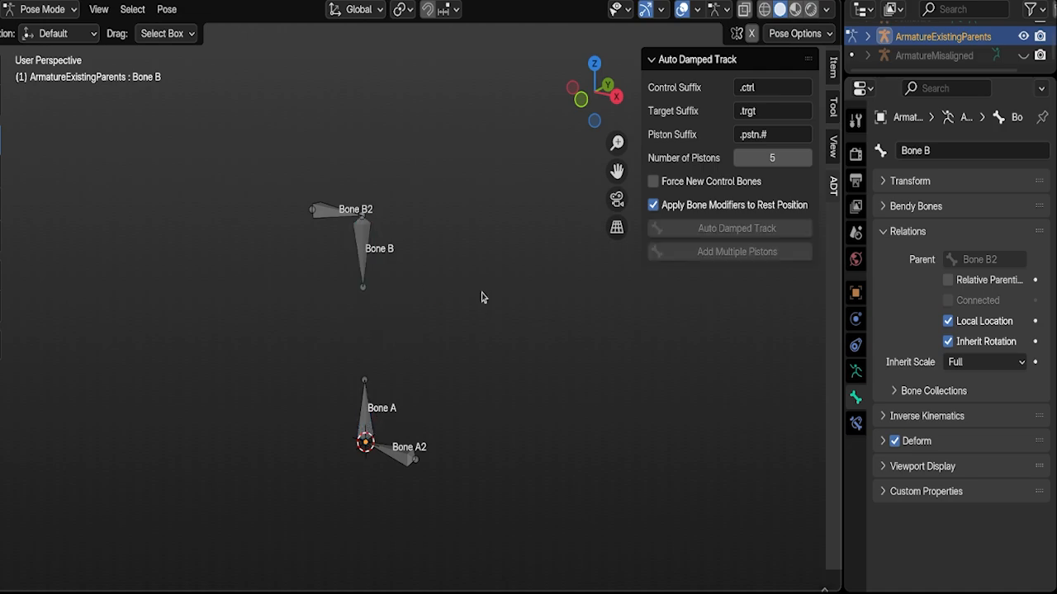
Step: Enable Force New Control Bones and apply Auto Damped Track to Bone B and Bone A
click(653, 182)
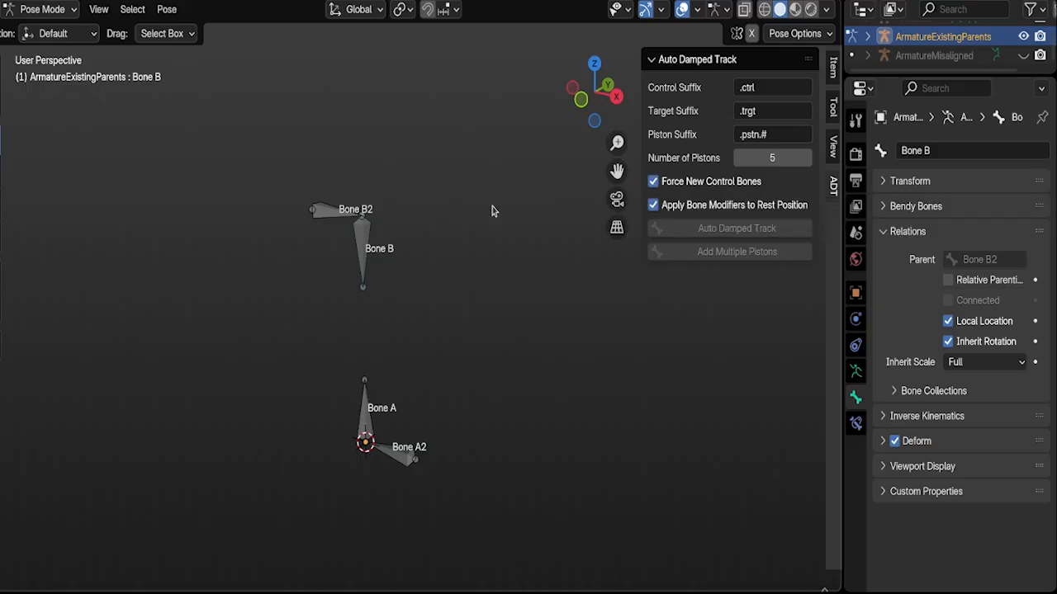
click(367, 239)
shift+click(368, 406)
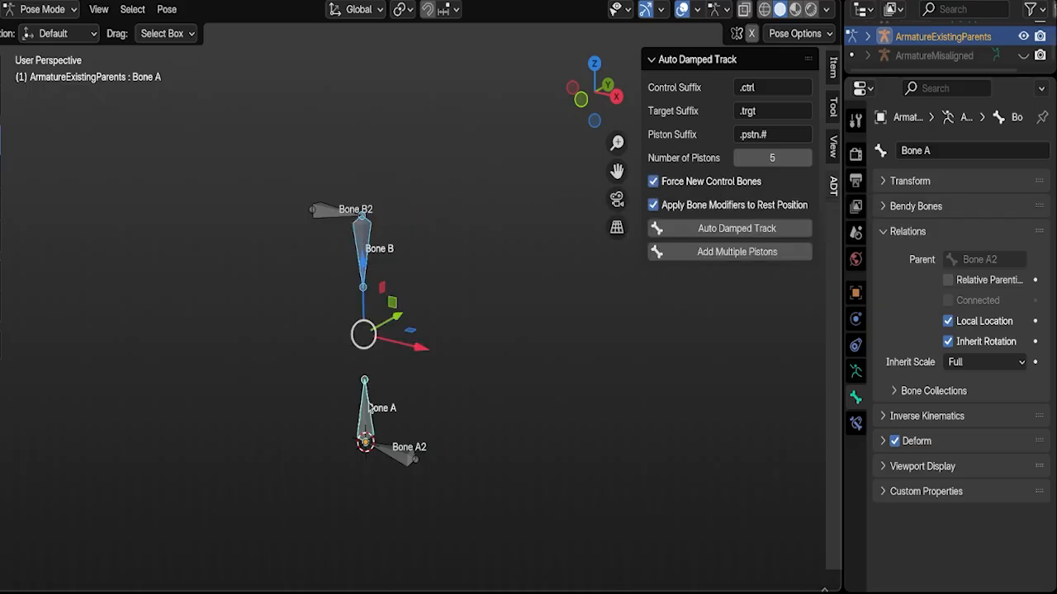
click(709, 230)
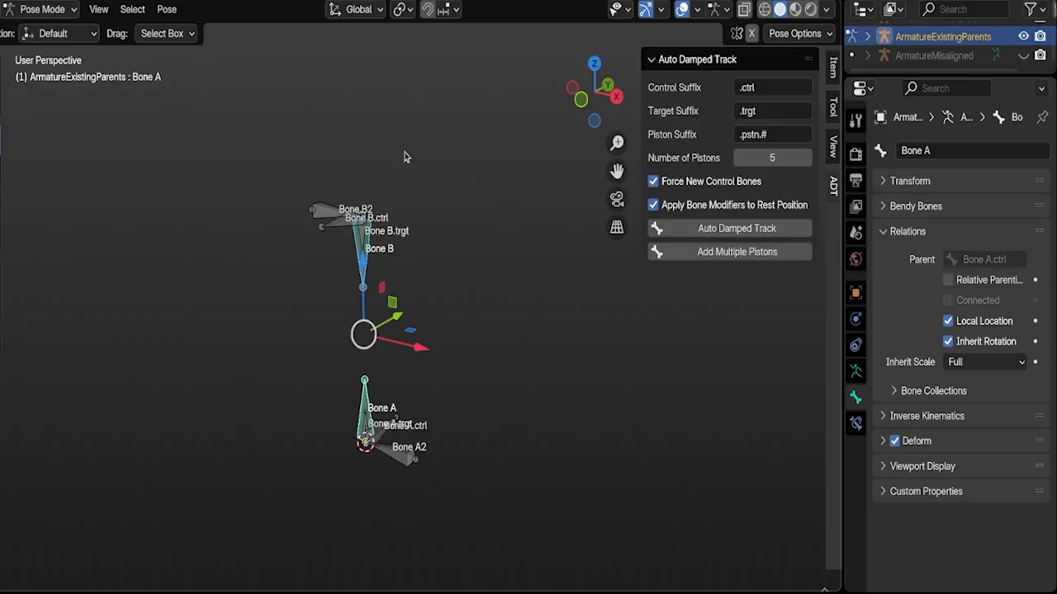
Step: Move Bone B2 upward along Z and Bone A2 toward positive X
click(314, 212)
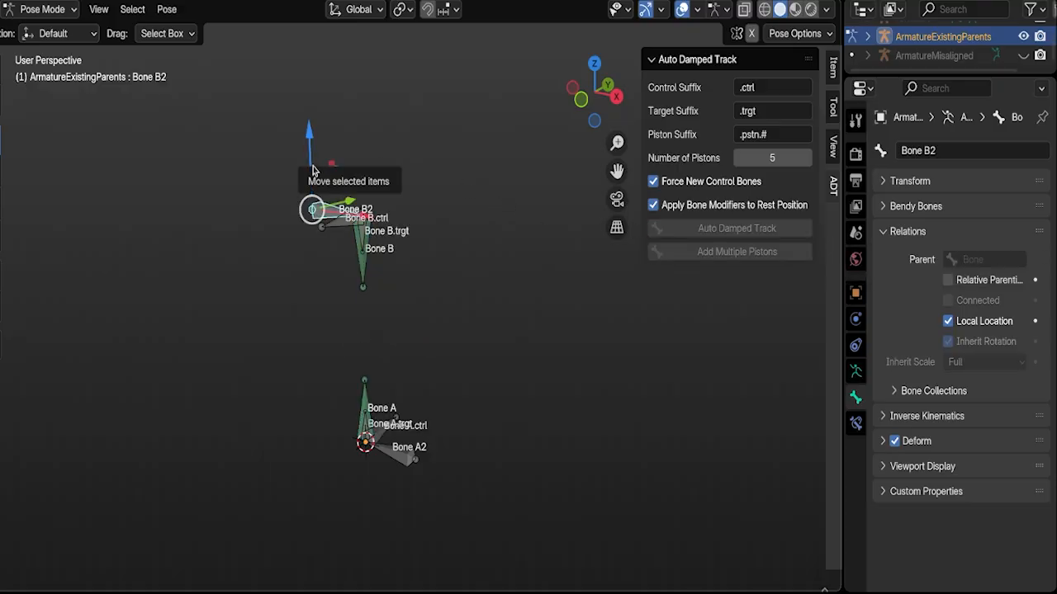
drag(312, 169, 315, 105)
click(411, 454)
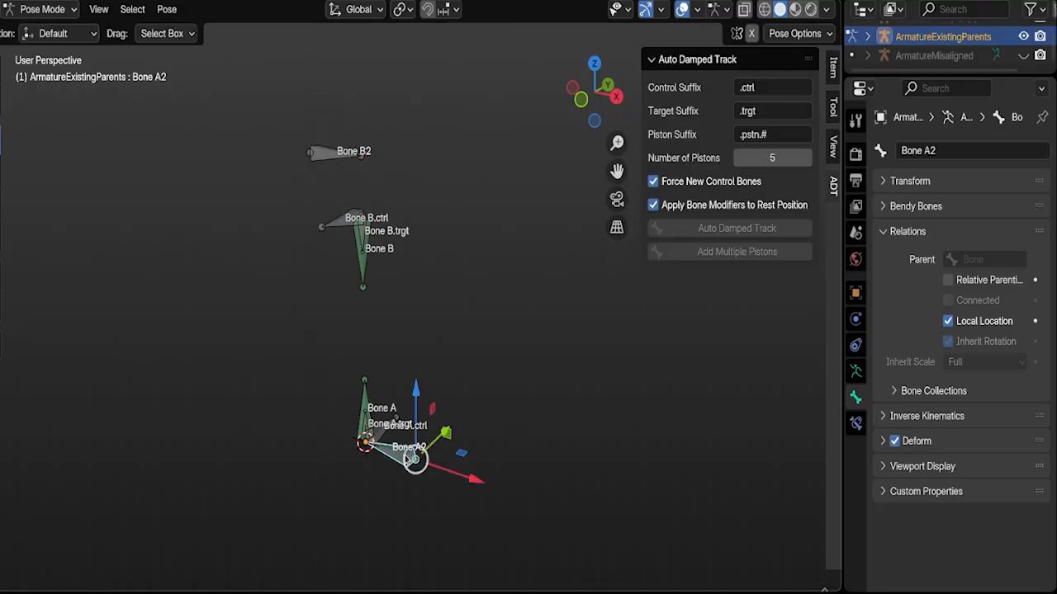
drag(450, 461, 496, 477)
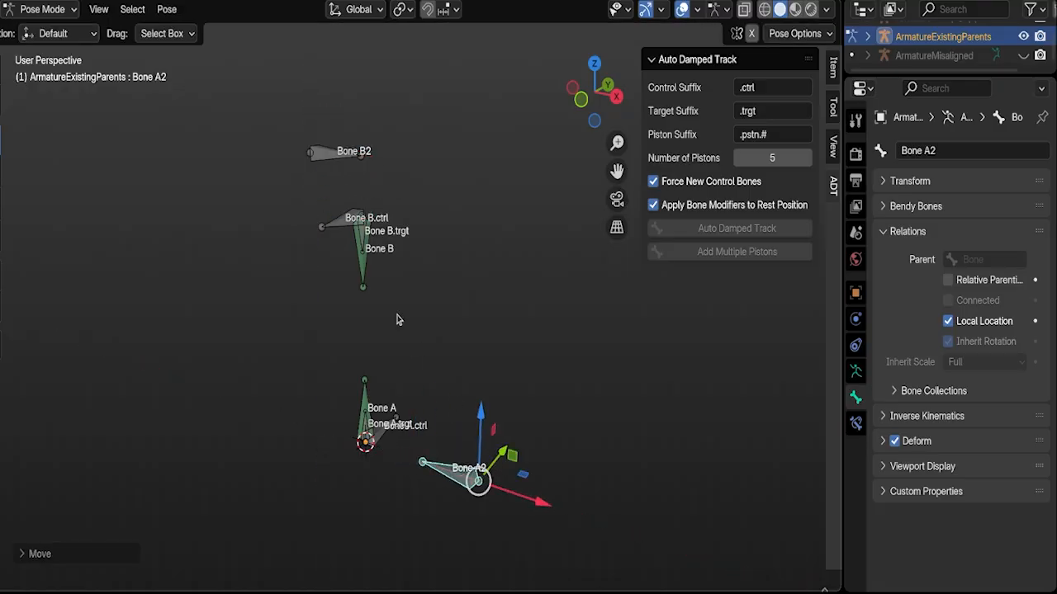
Step: Move Bone B.ctrl toward negative X and Bone A.ctrl toward positive X
click(343, 229)
drag(410, 223, 330, 216)
click(386, 437)
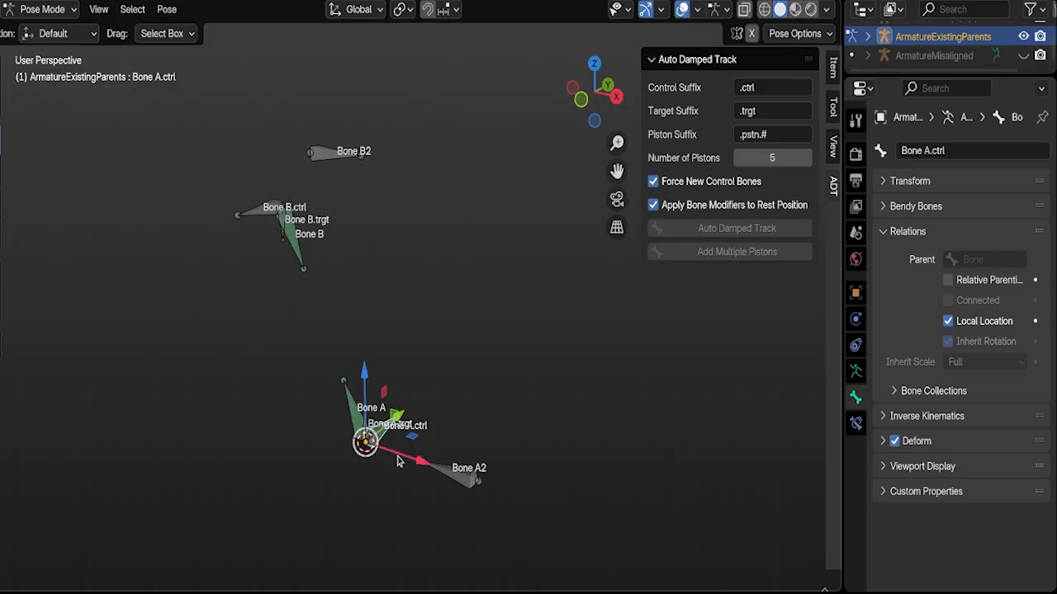
drag(399, 457, 437, 470)
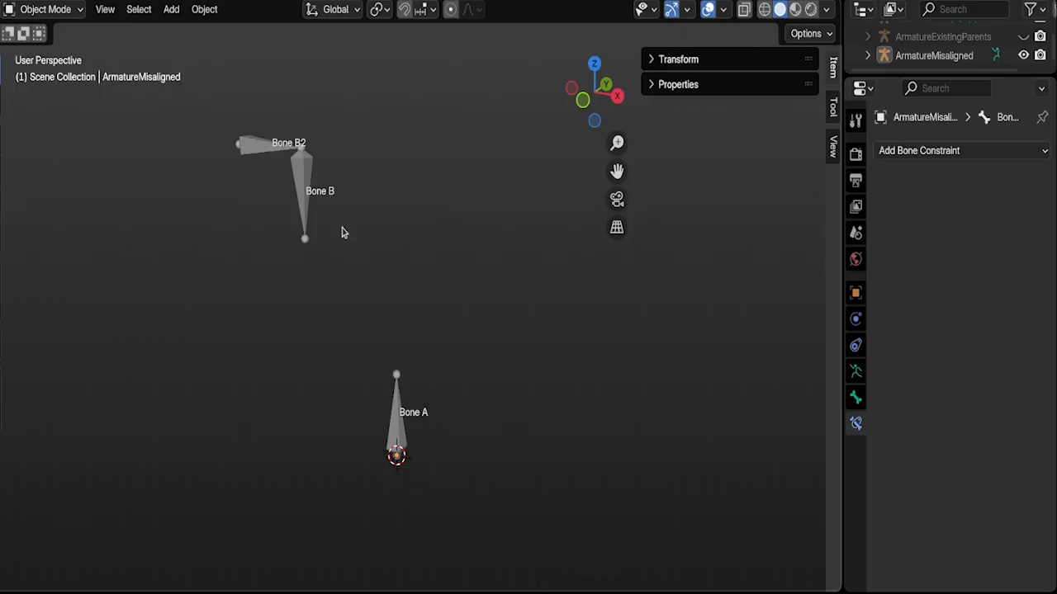
Step: Select the ArmatureMisaligned armature and switch it to Pose Mode
click(303, 174)
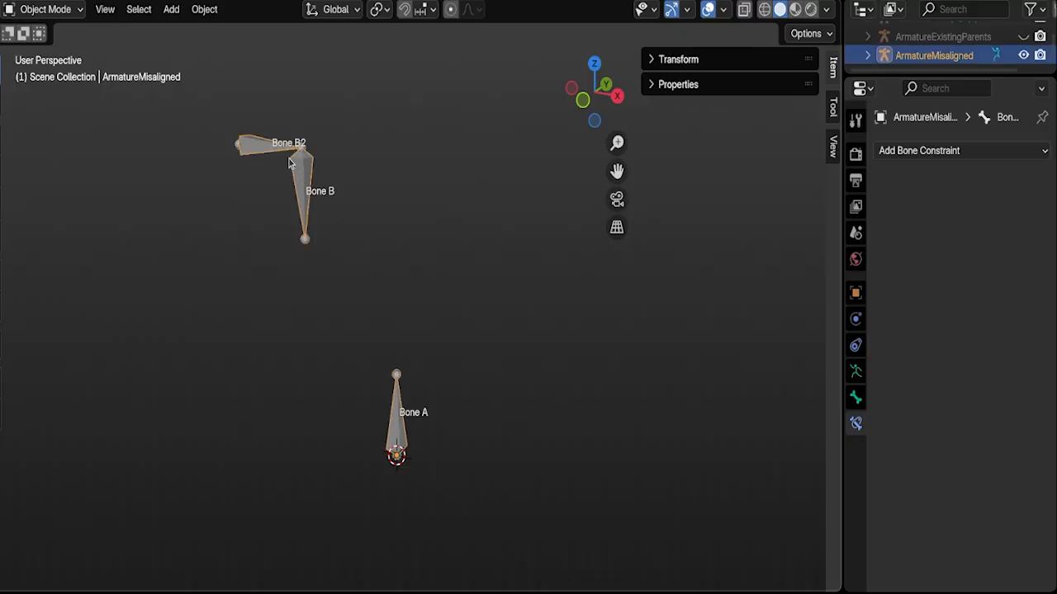
click(46, 10)
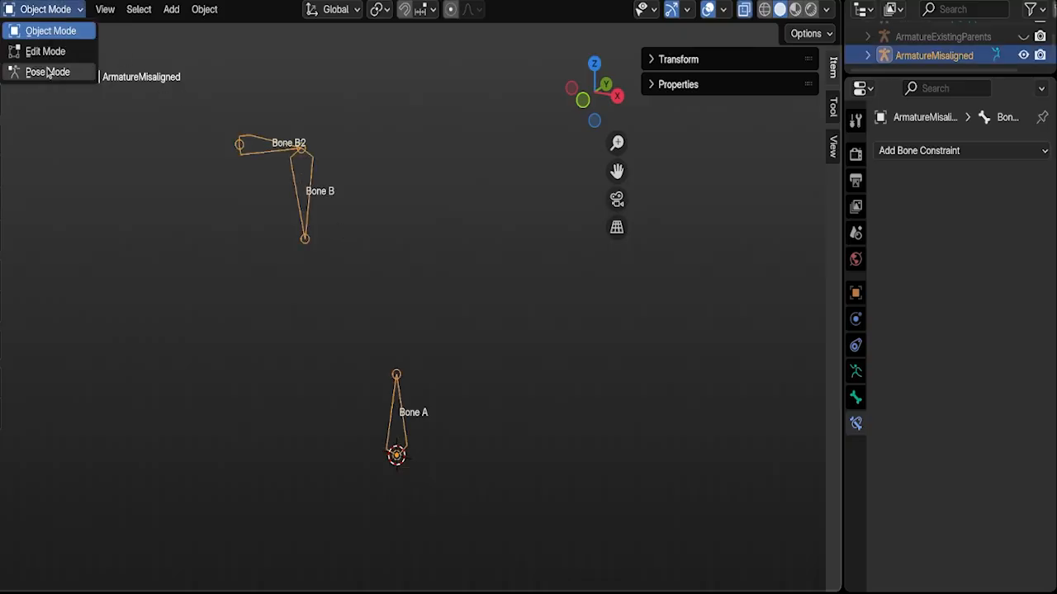
click(45, 70)
Step: Apply Auto Damped Track to the misaligned Bone B and Bone A with Apply Bone Modifiers to Rest Position enabled
click(297, 182)
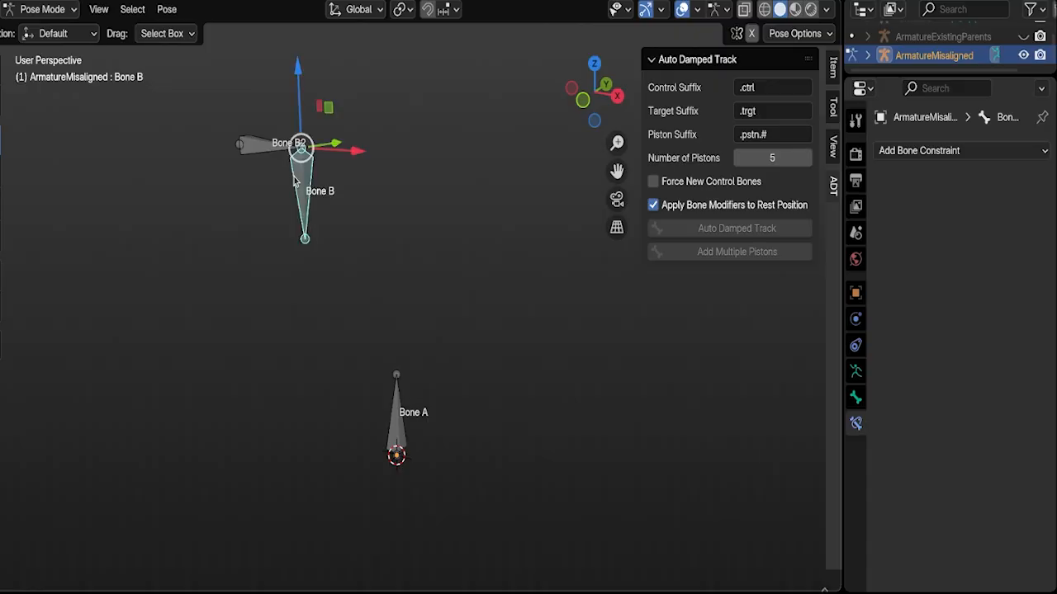
shift+click(400, 415)
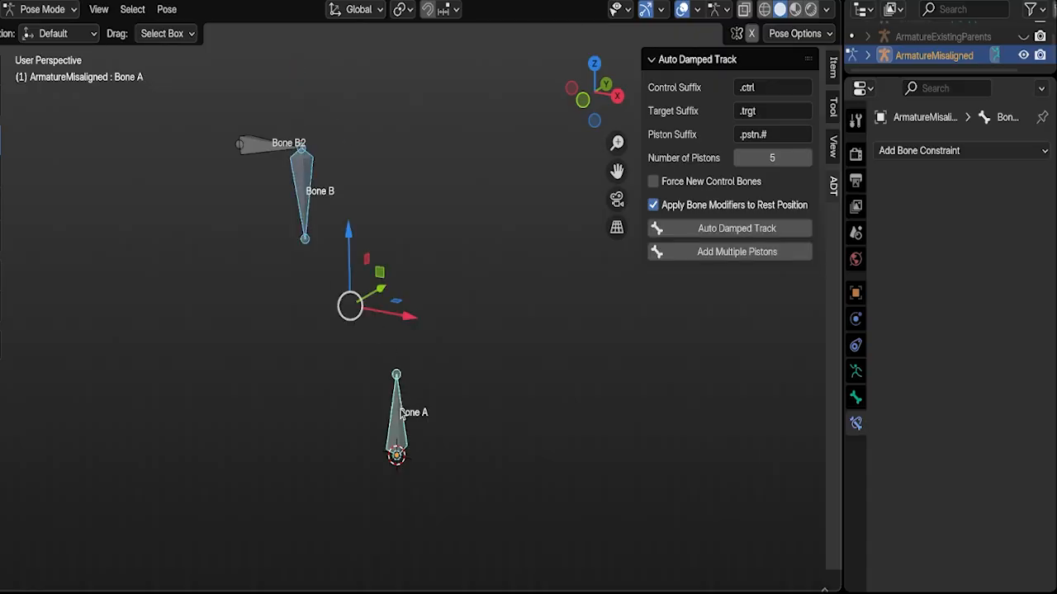
click(715, 231)
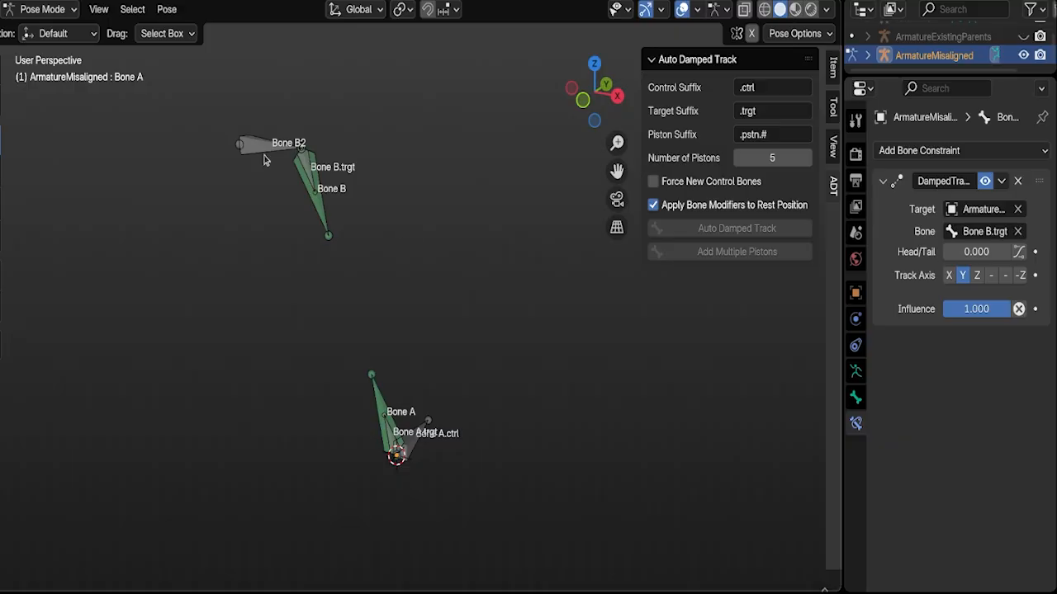
Step: Move Bone B2 slightly upward along Z and Bone A.ctrl toward negative X
click(266, 150)
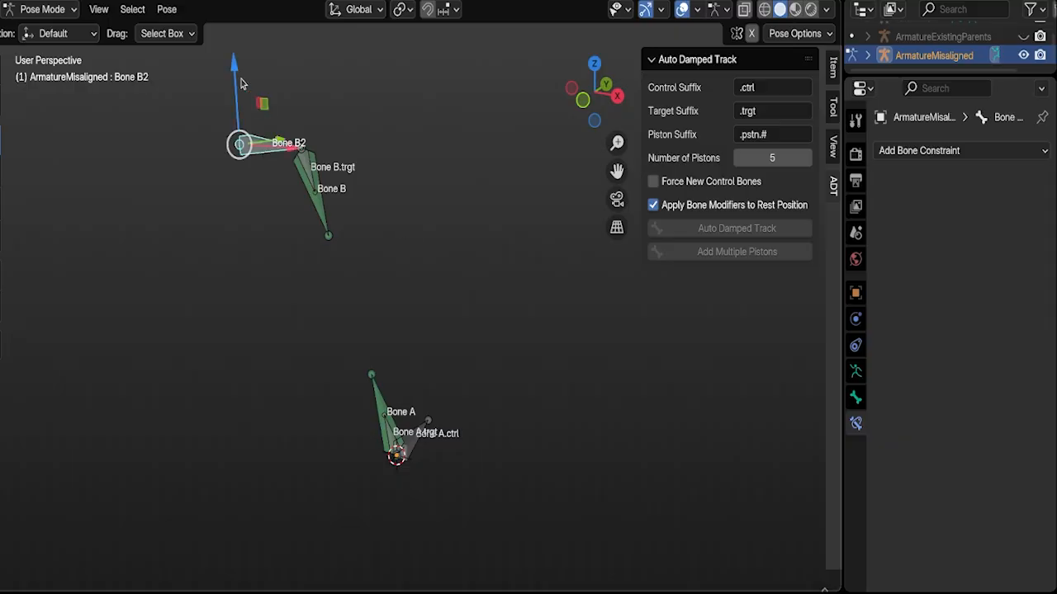
mouse_move(236, 83)
mouse_down()
mouse_move(241, 194)
mouse_move(238, 79)
mouse_up()
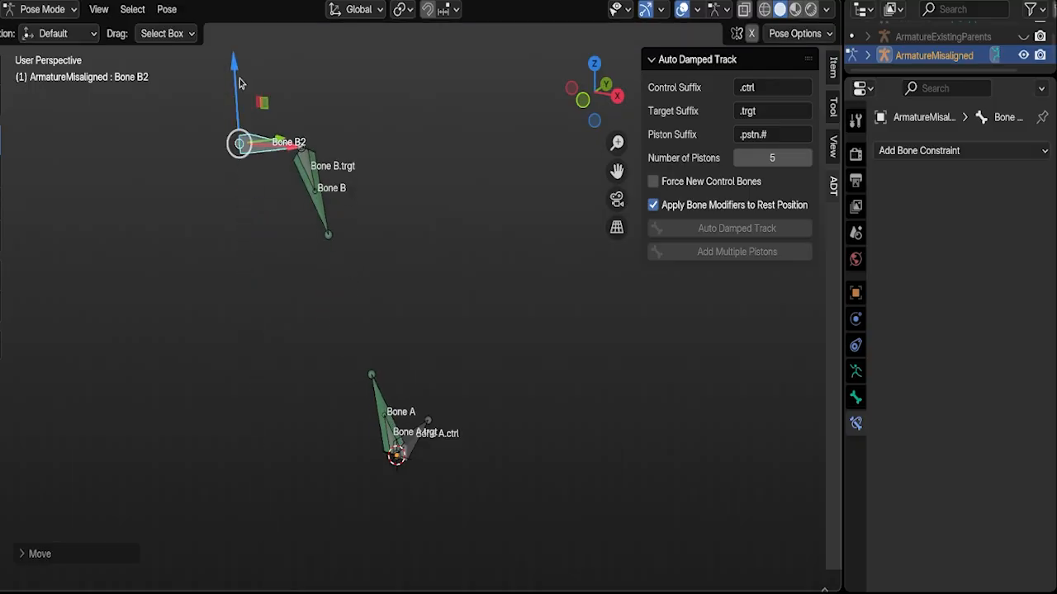
click(420, 450)
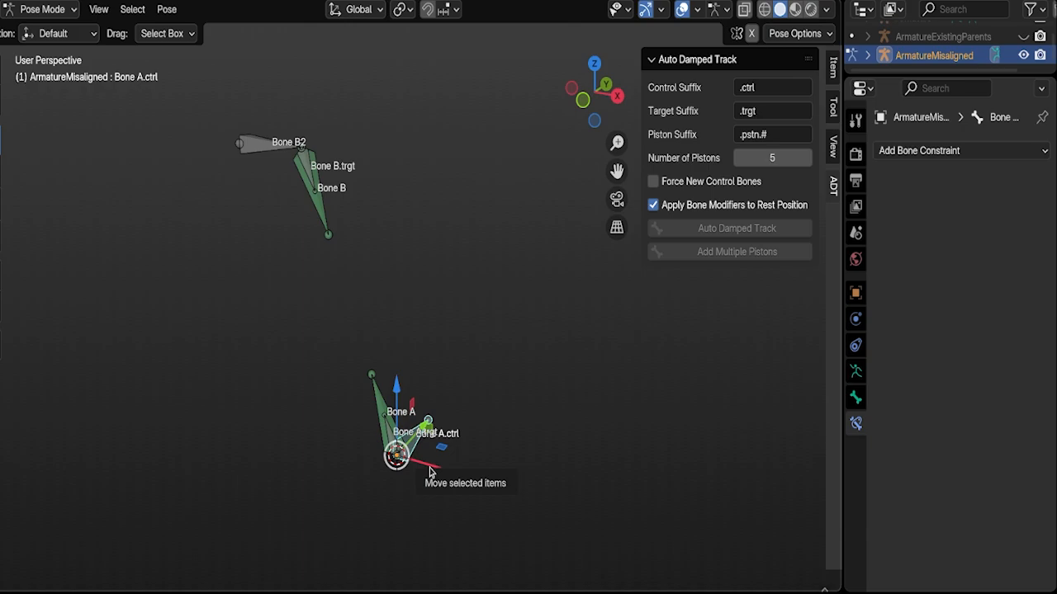
drag(429, 473, 427, 378)
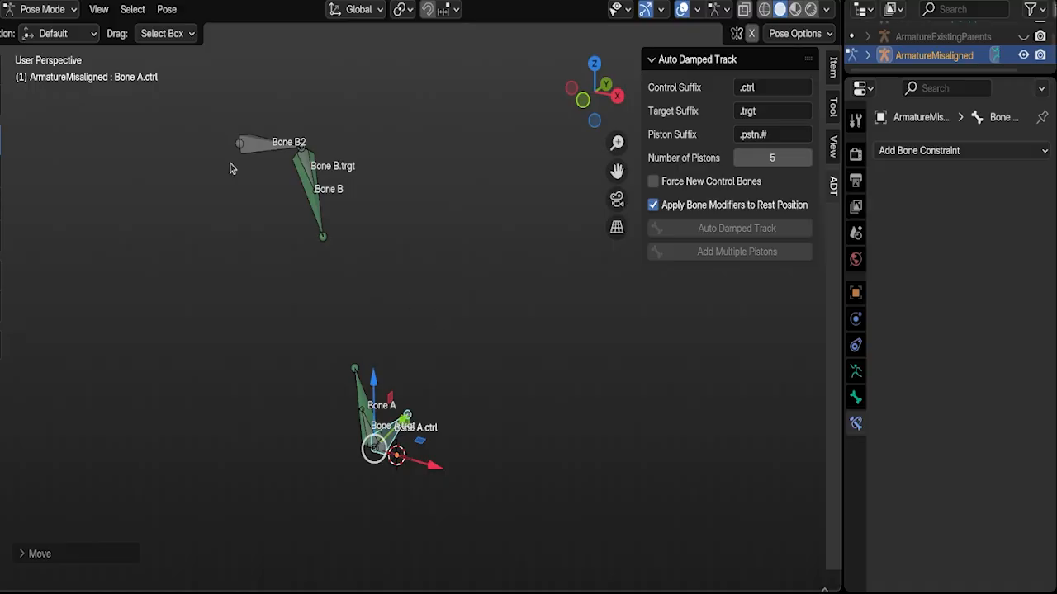
Step: Examine the rest alignment of the ArmatureMisaligned bones in Edit Mode and return to Pose Mode
click(37, 10)
click(40, 52)
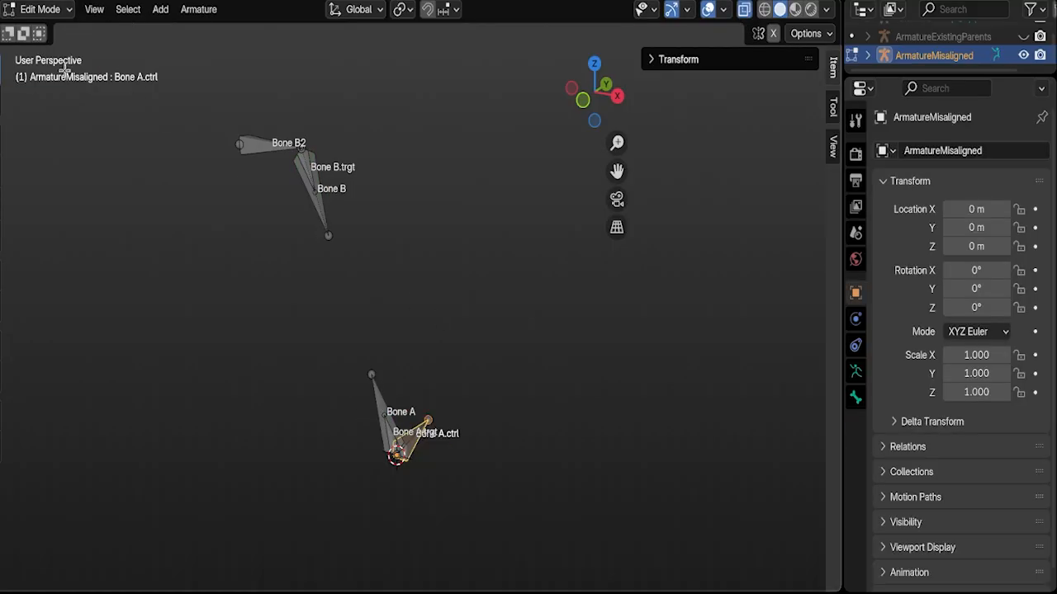
click(368, 342)
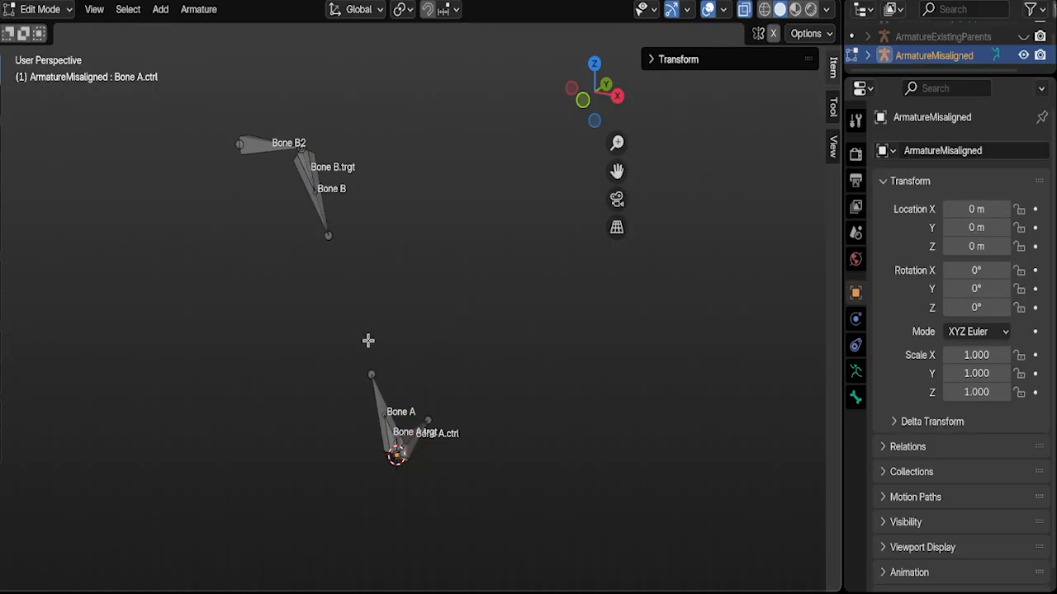
click(37, 10)
click(41, 72)
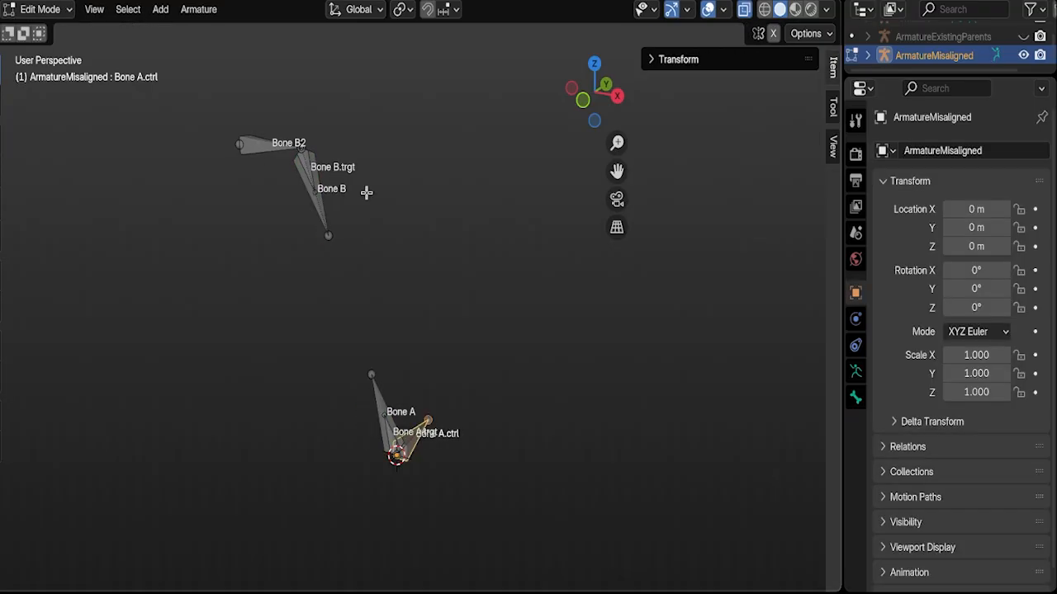
Step: Undo the bone moves and the Auto Damped Track setup on ArmatureMisaligned, leaving the bones deselected
key(ctrl+z)
key(ctrl+z)
key(ctrl+z)
key(ctrl+z)
key(ctrl+z)
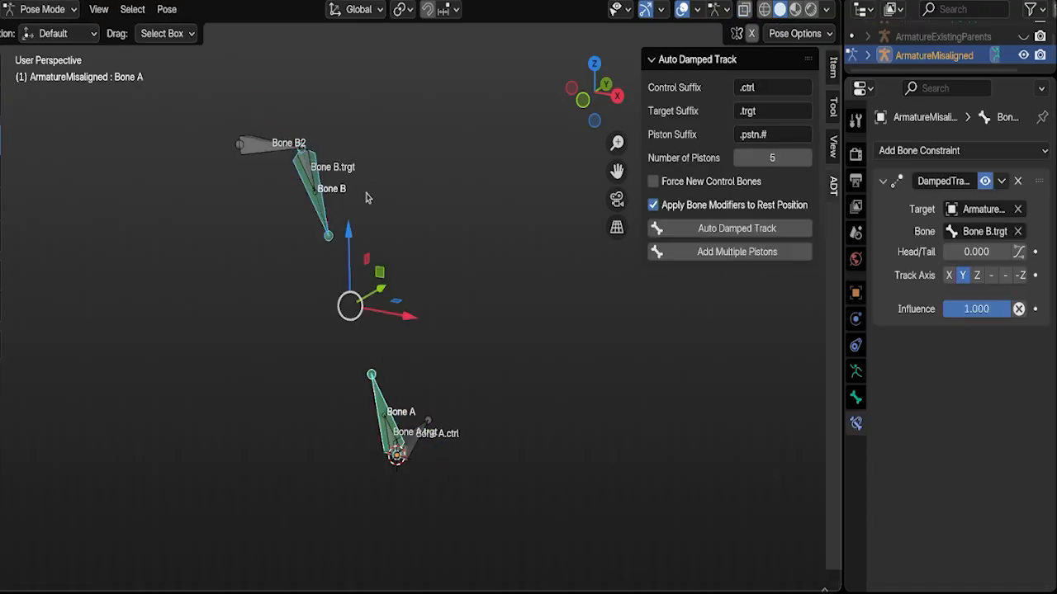
click(450, 179)
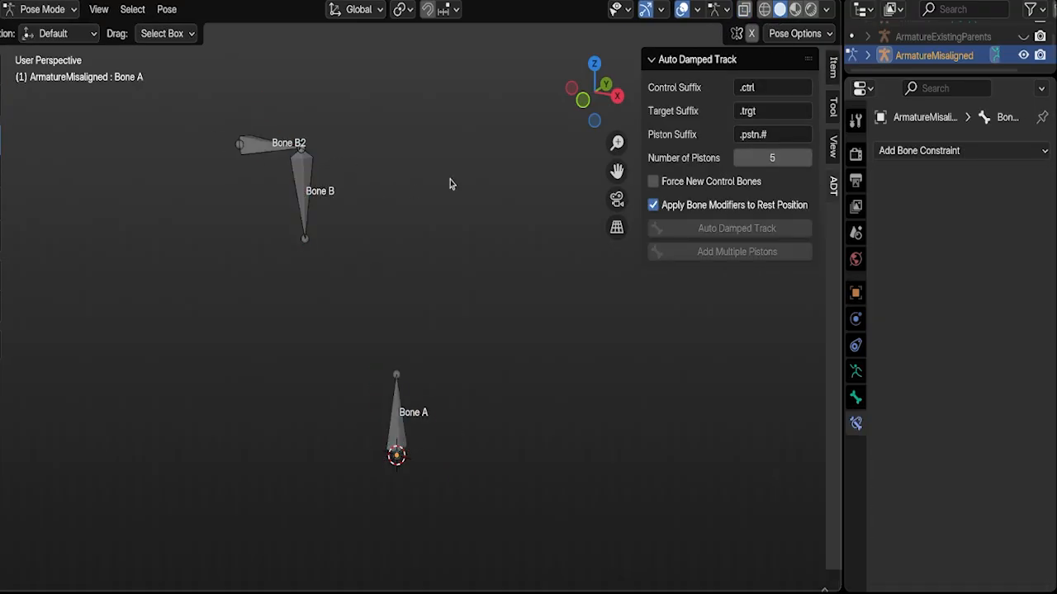
Step: Disable Apply Bone Modifiers to Rest Position and apply Auto Damped Track to Bone A and Bone B
click(653, 206)
click(398, 410)
shift+click(309, 169)
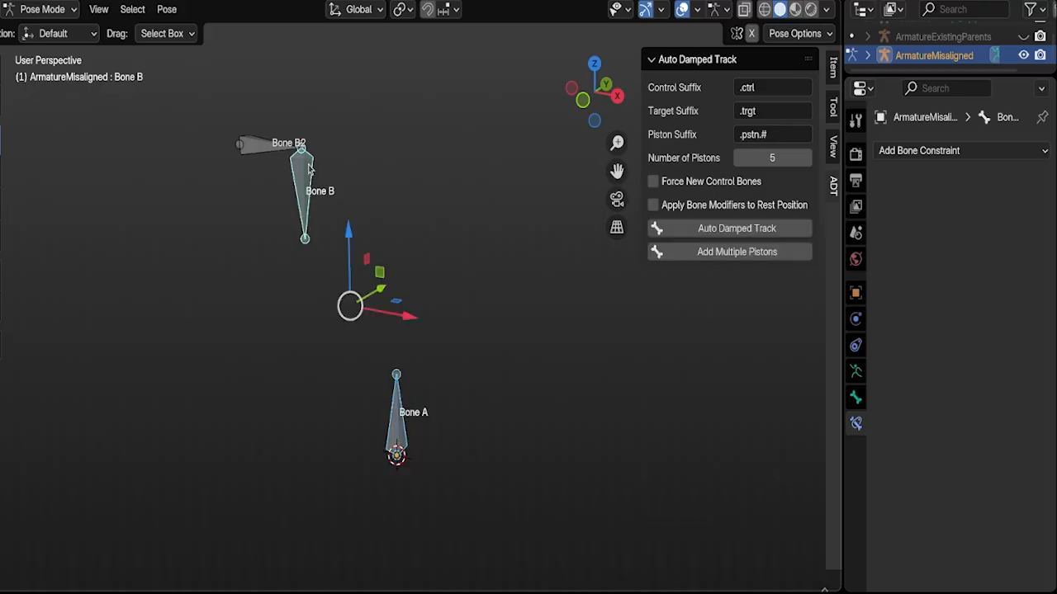
click(698, 230)
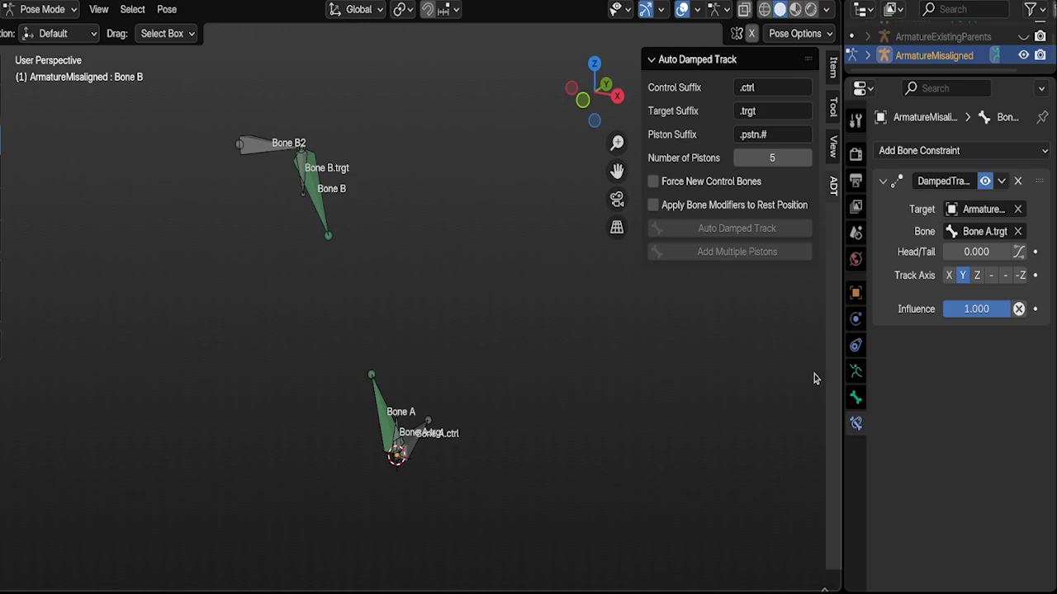
Step: Set the ArmatureMisaligned armature to display in Rest Position
click(856, 372)
click(966, 210)
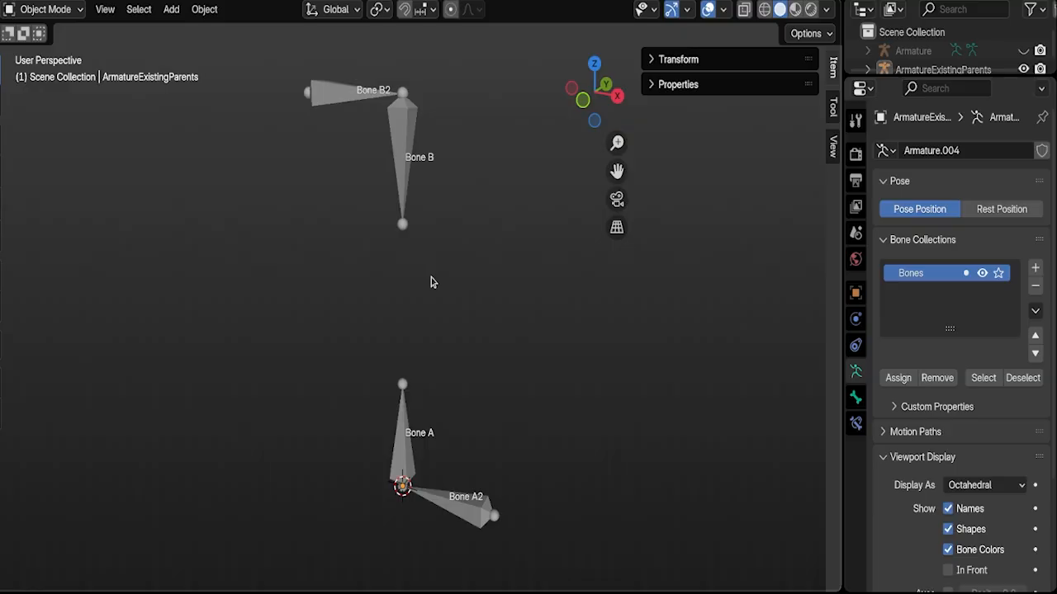
Step: Select the ArmatureExistingParents armature and switch it to Pose Mode
click(394, 130)
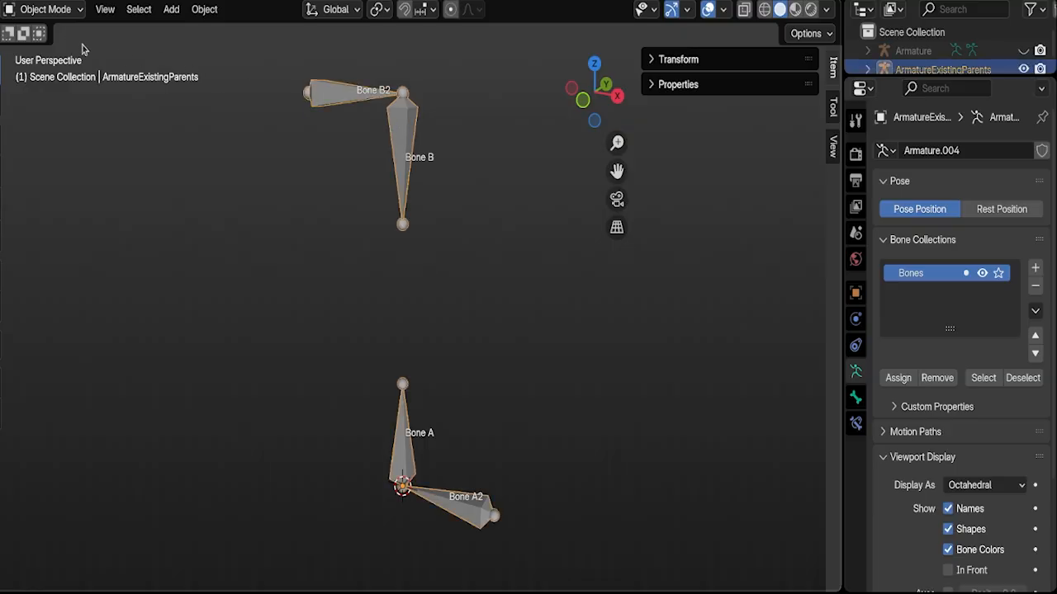
click(55, 11)
click(47, 72)
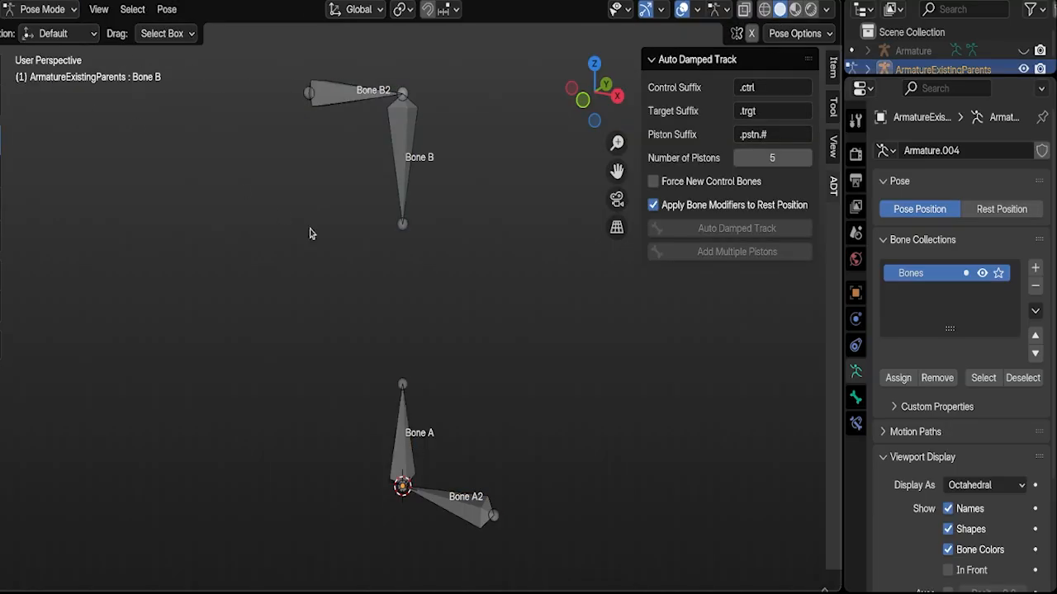
Step: Add five pistons between Bone B and Bone A using the .trgt and .pstn.# suffixes
click(404, 163)
shift+click(406, 431)
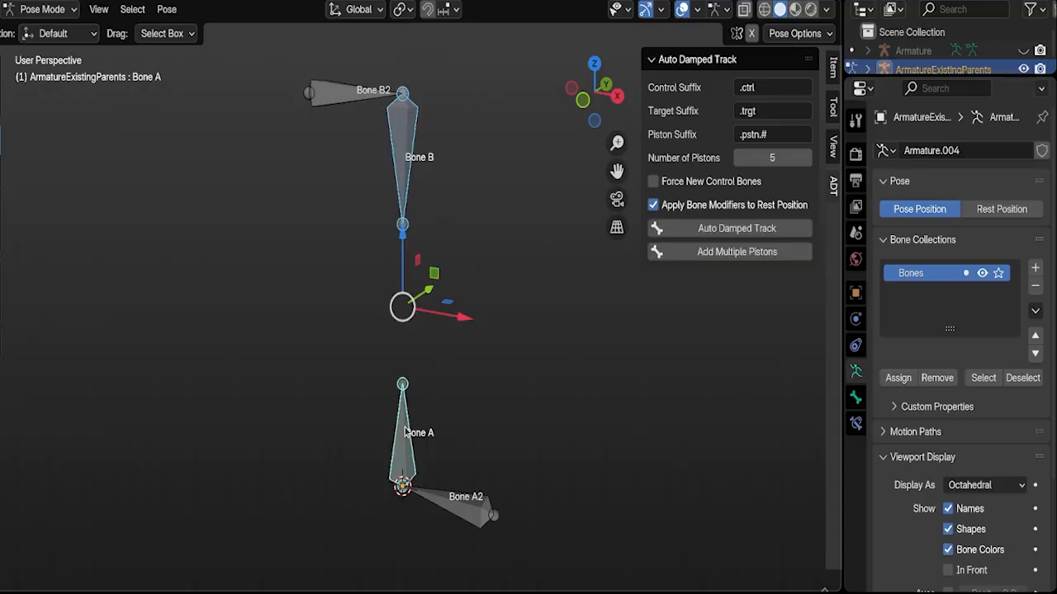
click(740, 255)
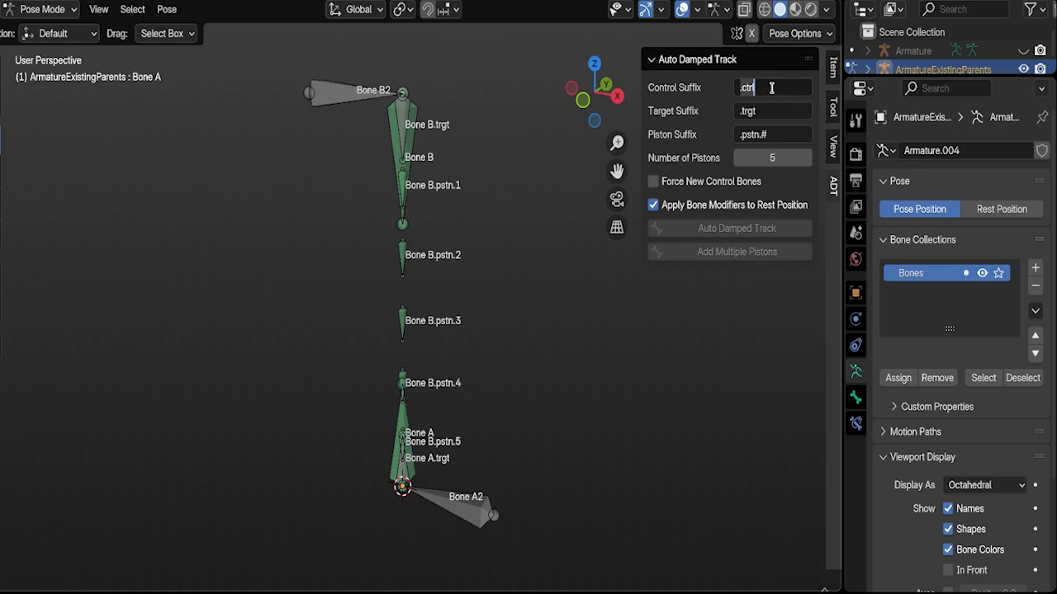
Step: Undo the multiple-piston setup on Bone A and Bone B, leaving the bones deselected
click(758, 132)
text(.)
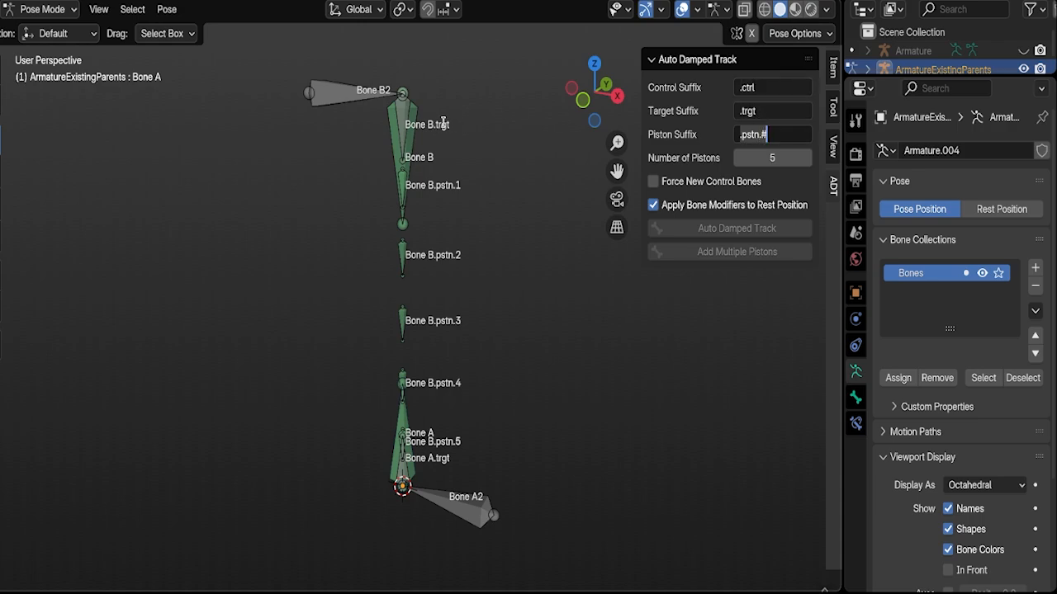
key(Return)
key(ctrl+z)
key(ctrl+z)
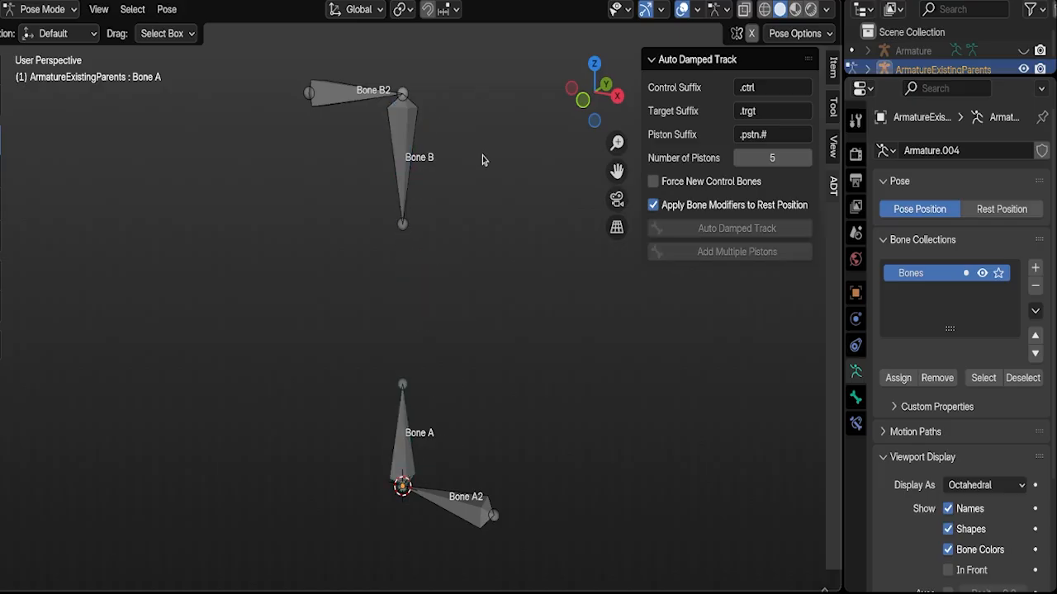
Step: Set the add-on's Control Suffix to .ctrler and its Target Suffix to .target
click(763, 90)
click(760, 89)
text(er)
key(Return)
text(e)
click(745, 108)
text(a)
Step: Shorten the Piston Suffix to .ps#, keeping the number placeholder at the end
click(757, 133)
click(761, 133)
key(BackSpace)
key(BackSpace)
key(BackSpace)
key(Return)
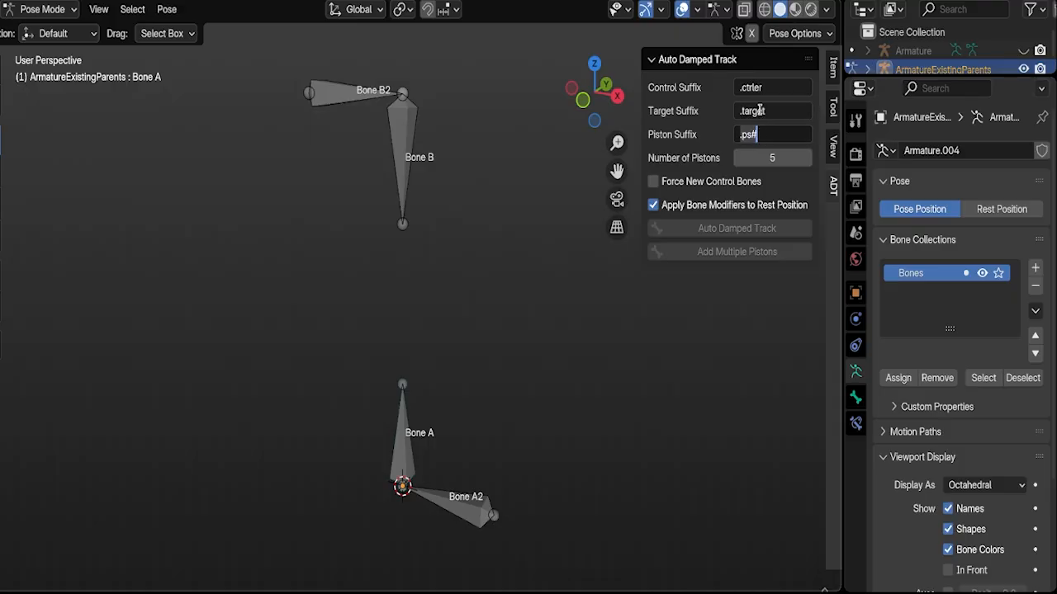
click(754, 89)
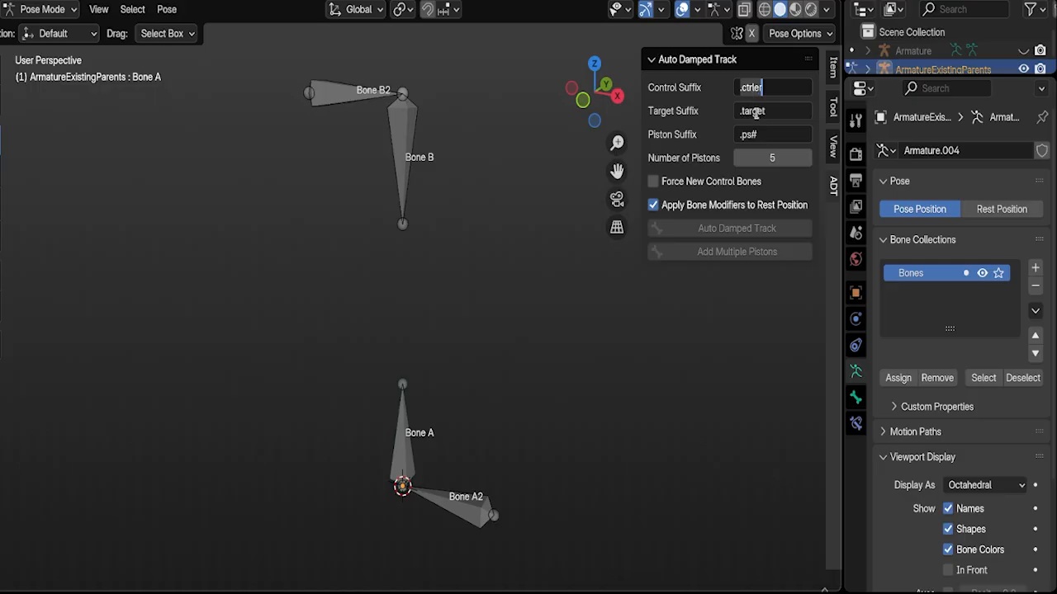
click(756, 140)
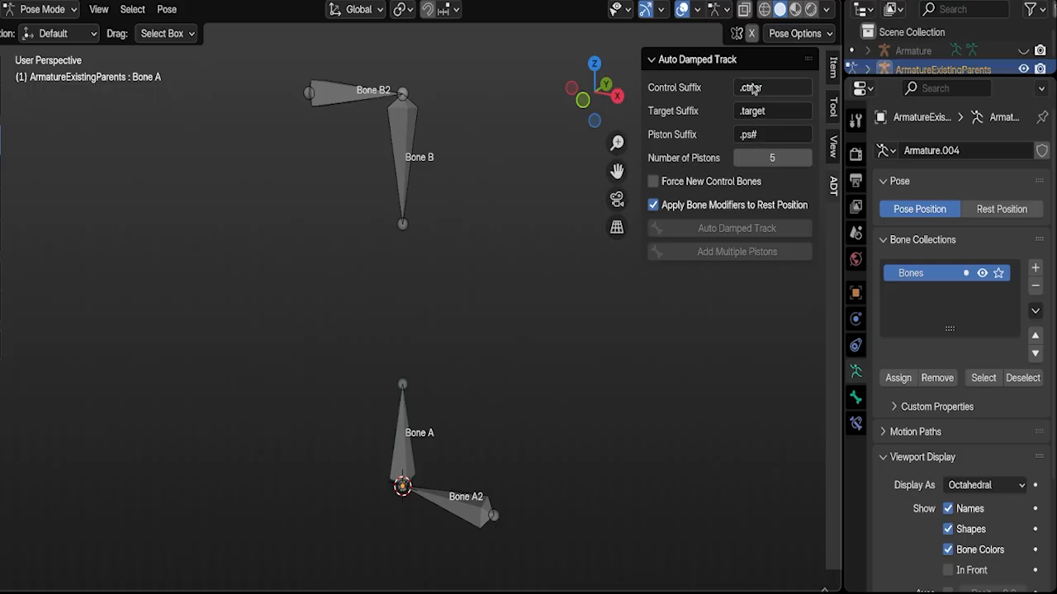
click(759, 135)
click(759, 135)
drag(751, 133, 757, 133)
key(Return)
Step: Add five pistons between Bone B and Bone A using the .target and .ps# suffixes
click(402, 157)
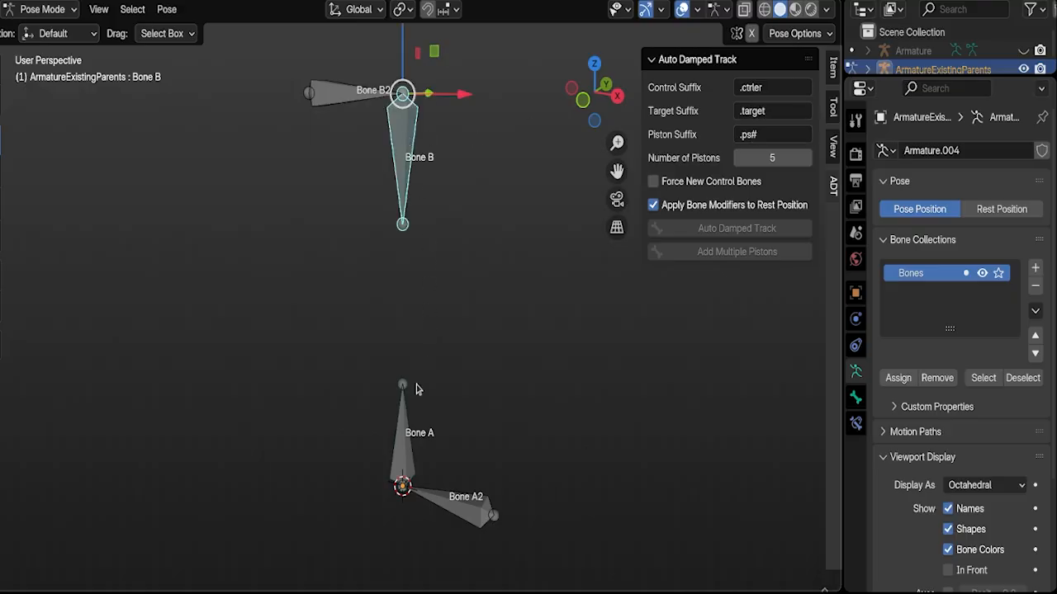
shift+click(401, 438)
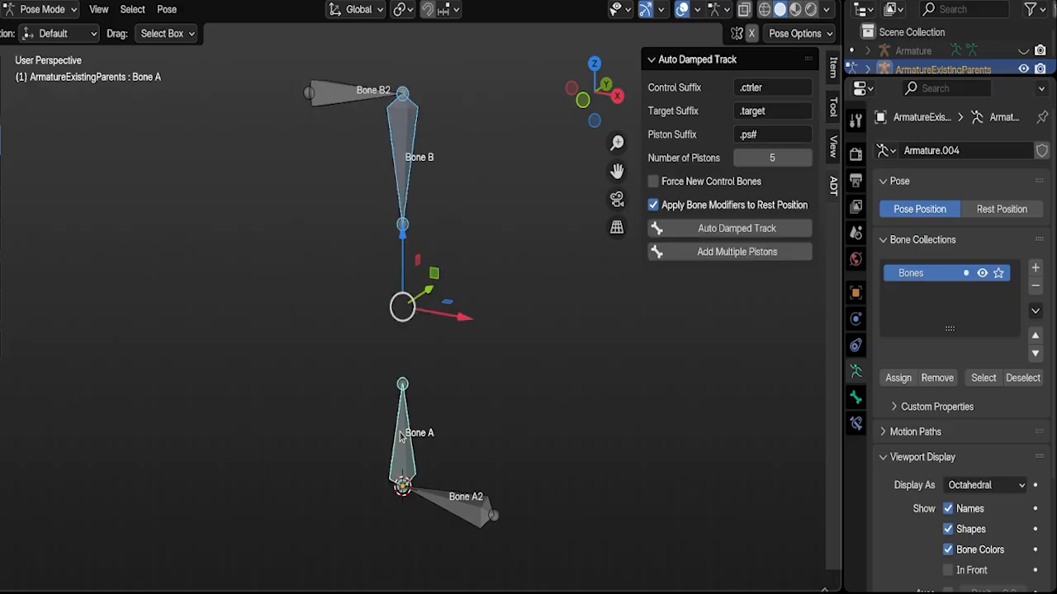
click(735, 256)
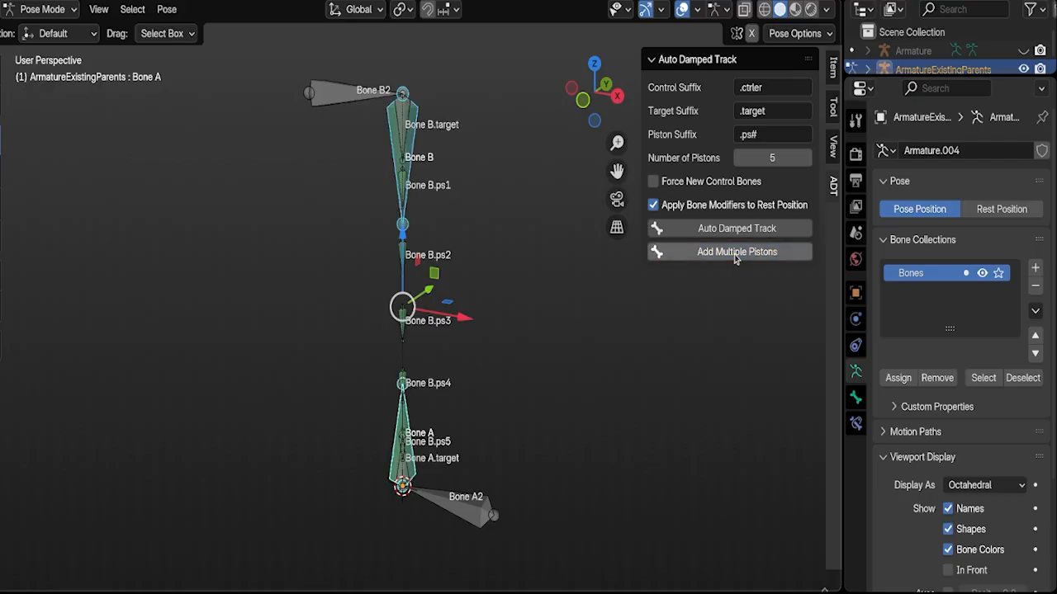
Step: Move Bone B2 along the X axis in the negative direction to test the piston chain, then deselect it
click(336, 96)
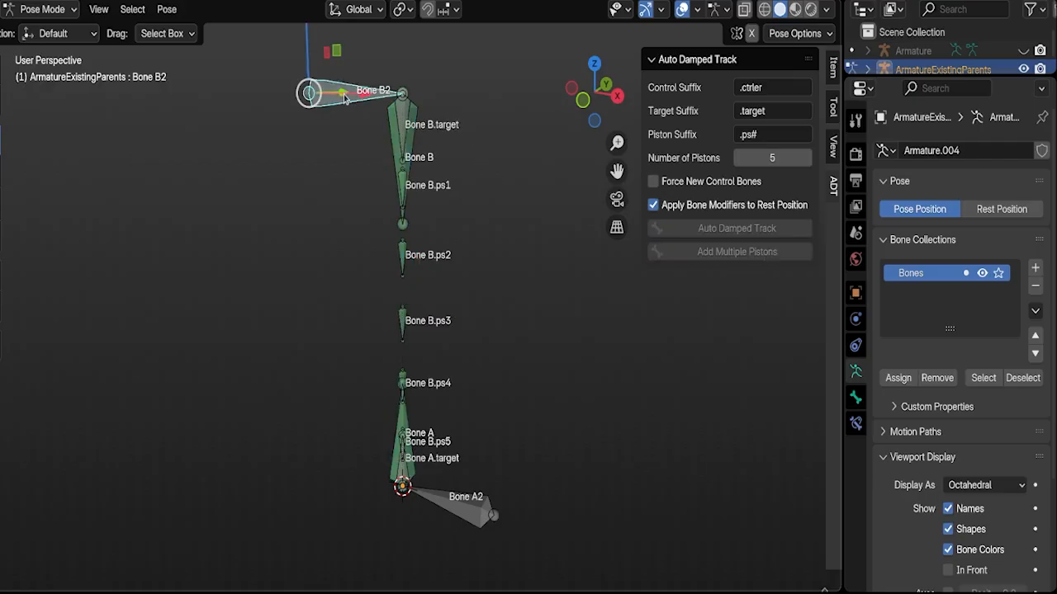
key(g)
key(x)
click(352, 125)
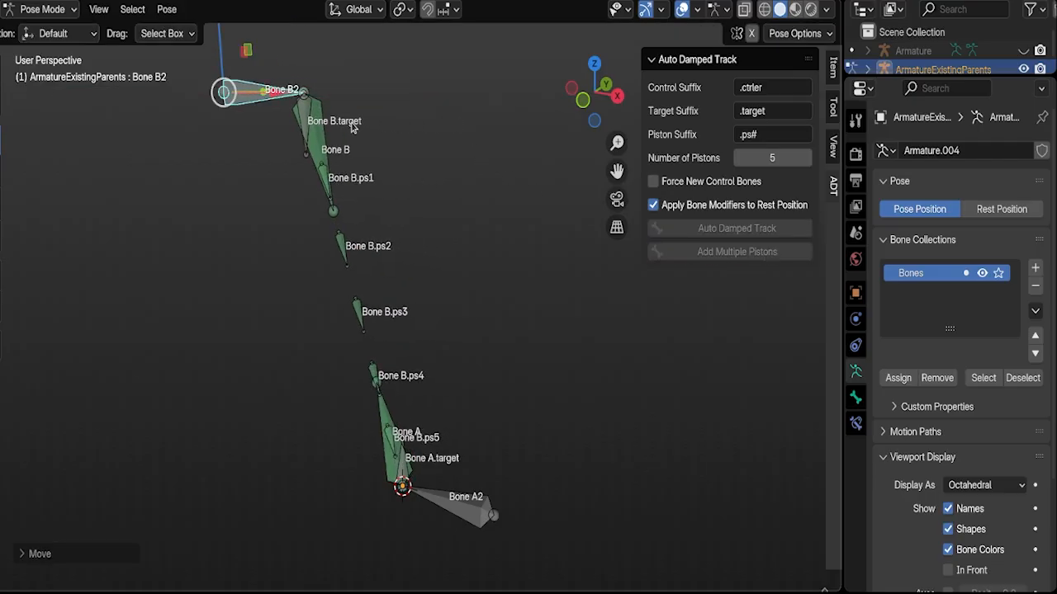
click(348, 129)
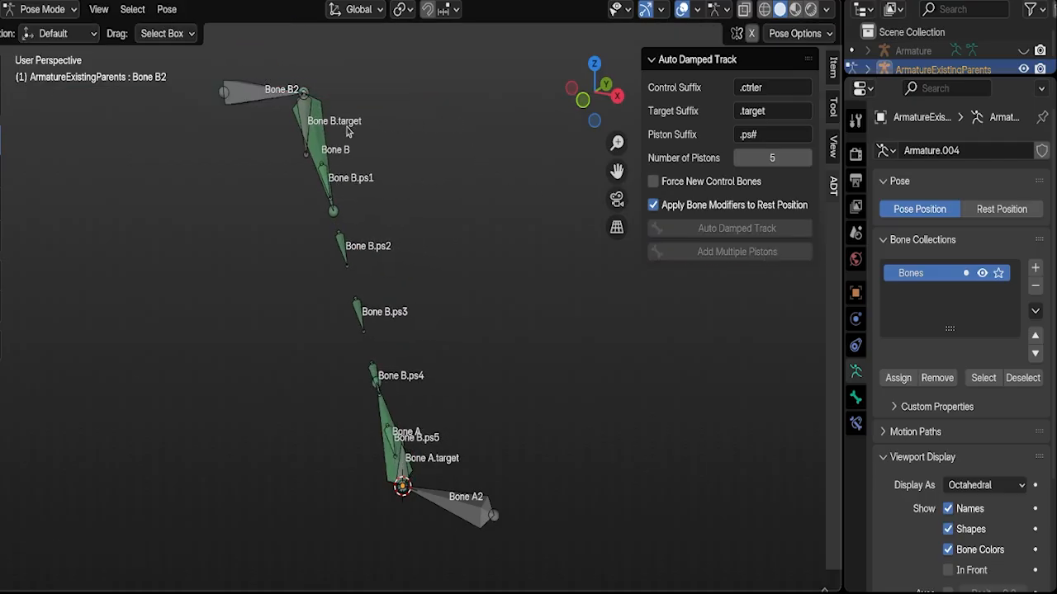
Step: Open the Target Suffix for editing
click(774, 111)
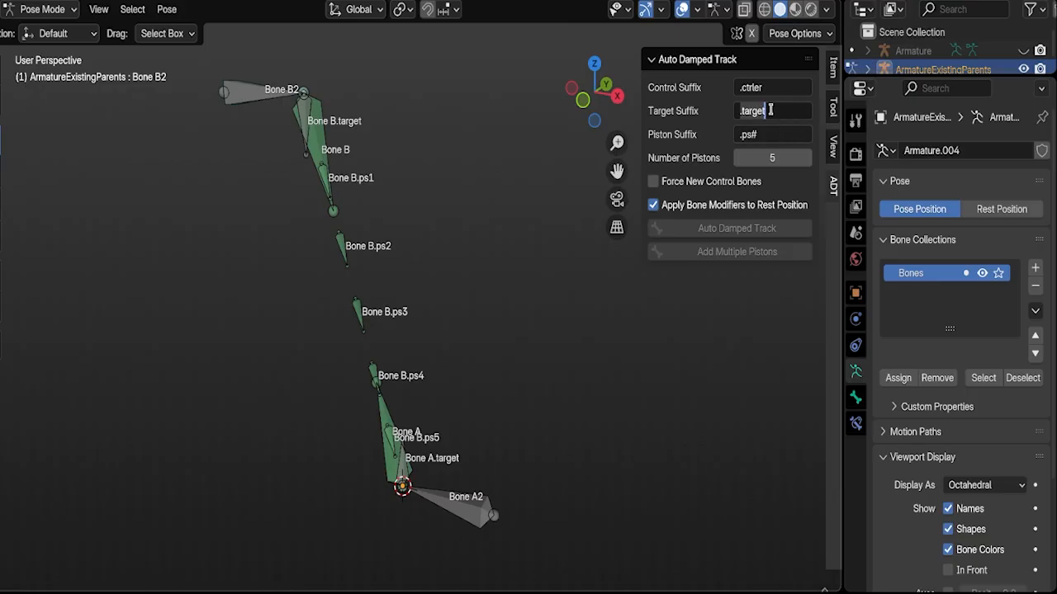